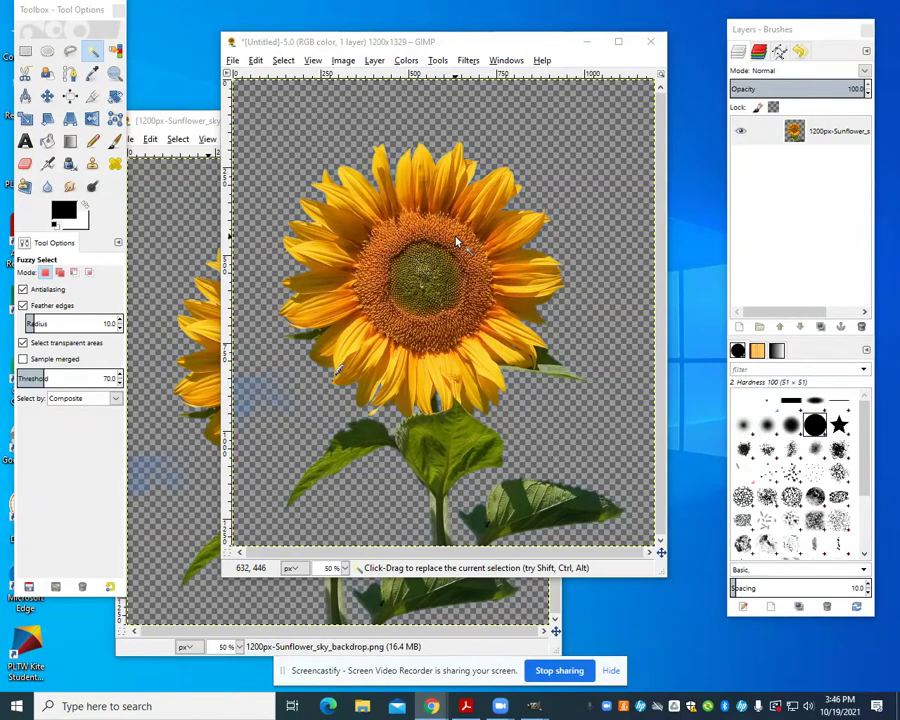
# Step: Open desert.jpg from the Desktop and bring its window to the front
pyautogui.click(233, 61)
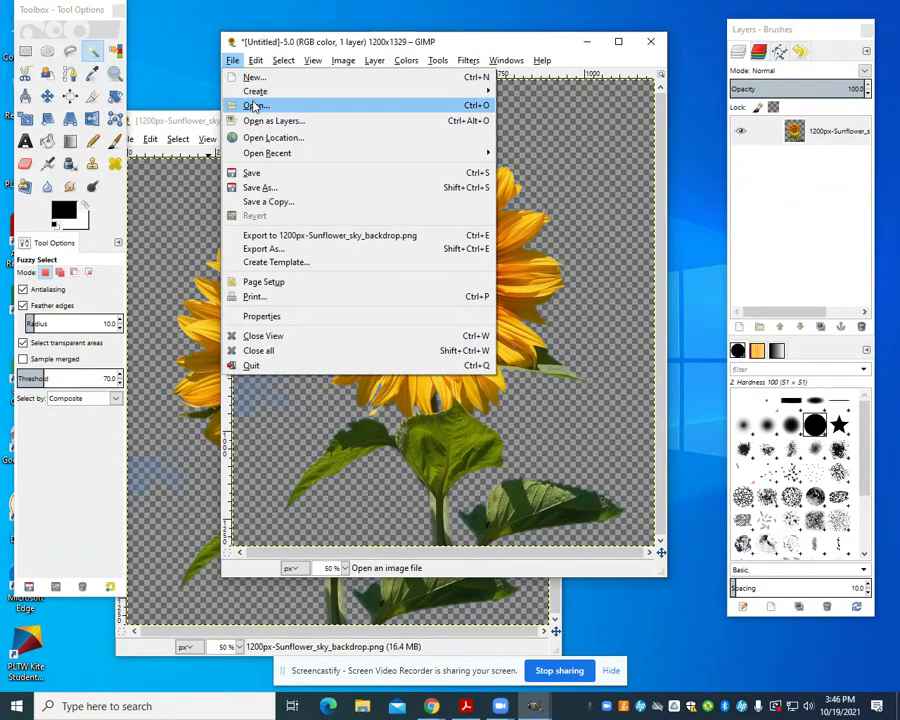
pyautogui.click(255, 105)
pyautogui.click(253, 113)
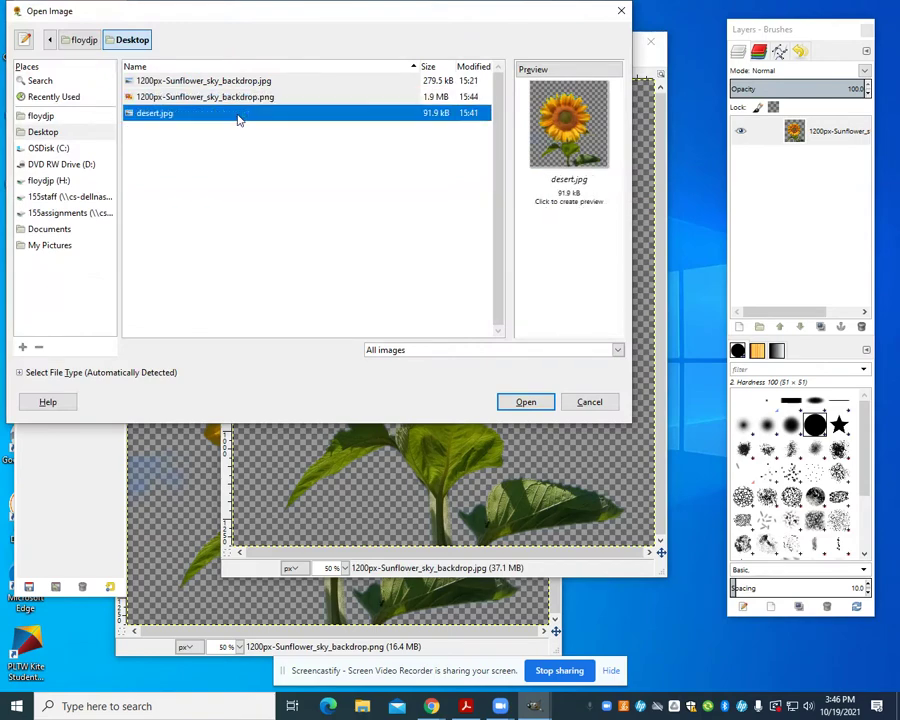
pyautogui.click(526, 401)
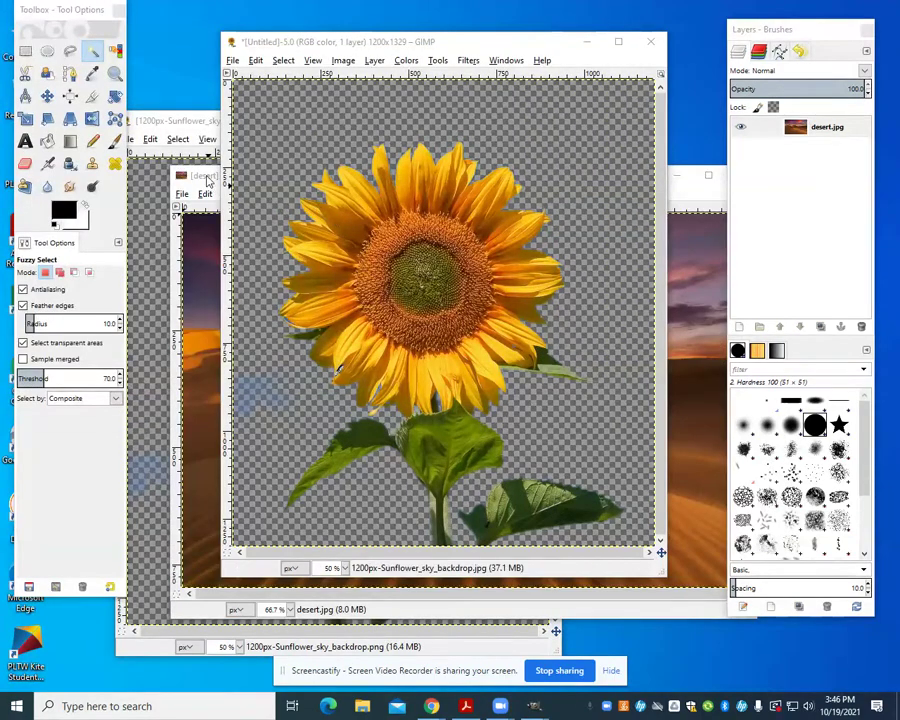
pyautogui.moveTo(206, 176); pyautogui.dragTo(174, 100)
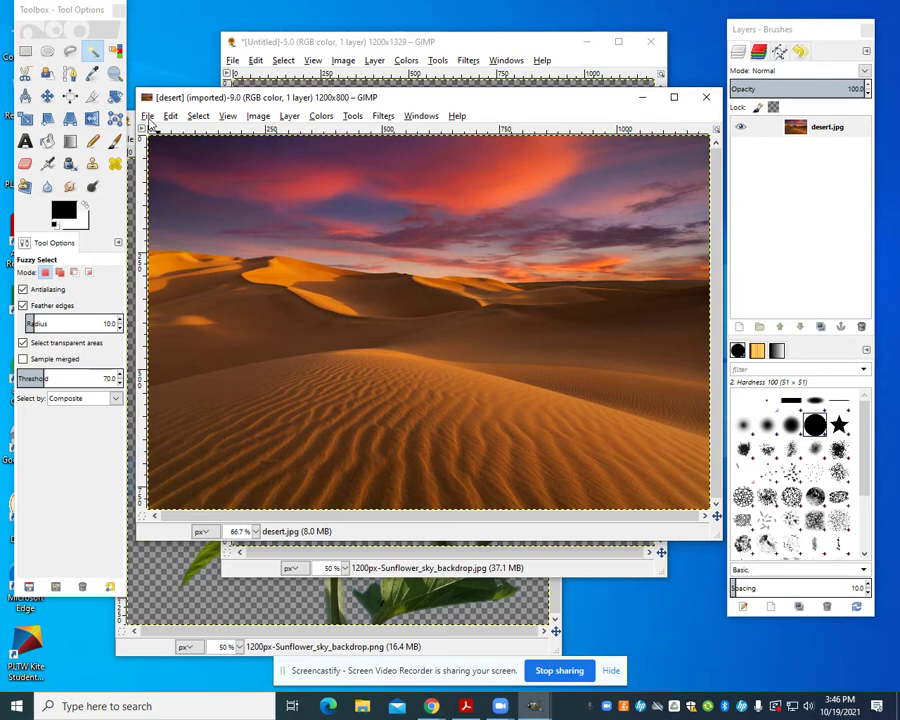
# Step: Add 1200px-Sunflower_sky_backdrop.png as a new layer above the desert image
pyautogui.click(148, 116)
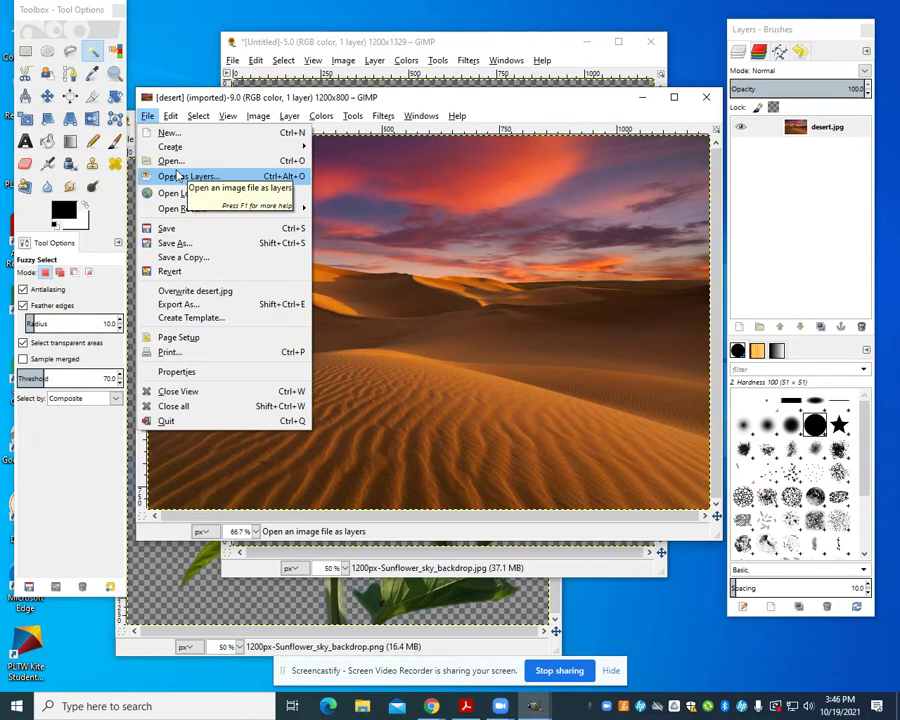
pyautogui.click(178, 176)
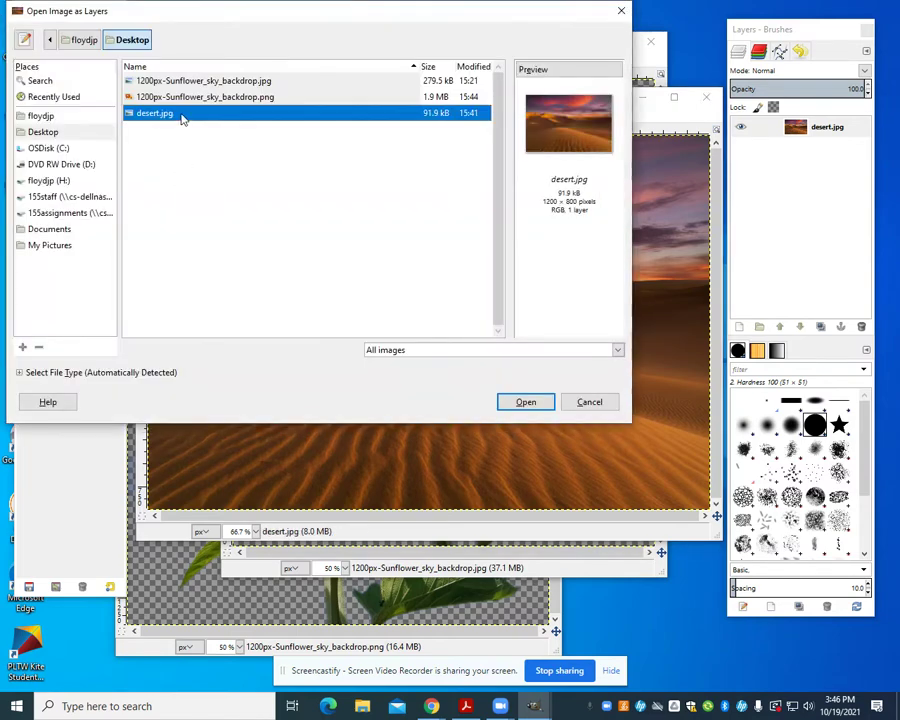
pyautogui.click(205, 97)
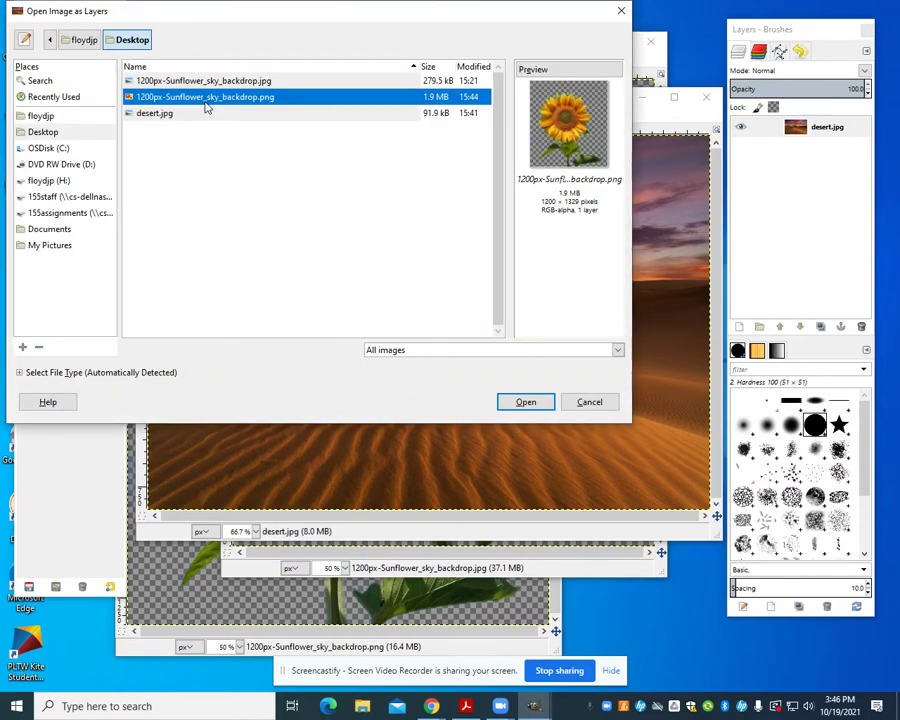
pyautogui.click(524, 401)
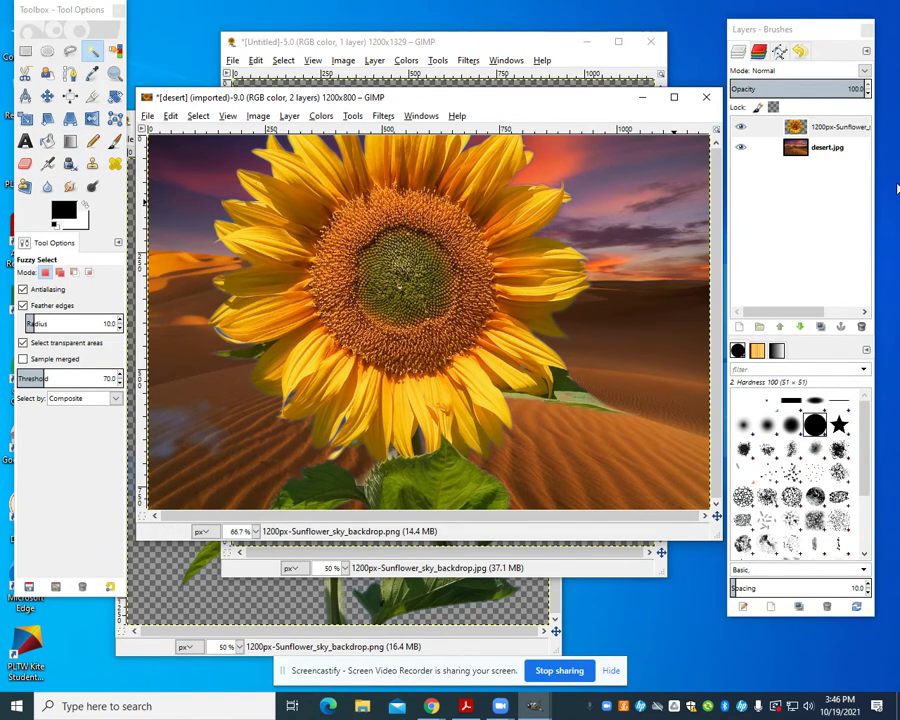
pyautogui.click(838, 152)
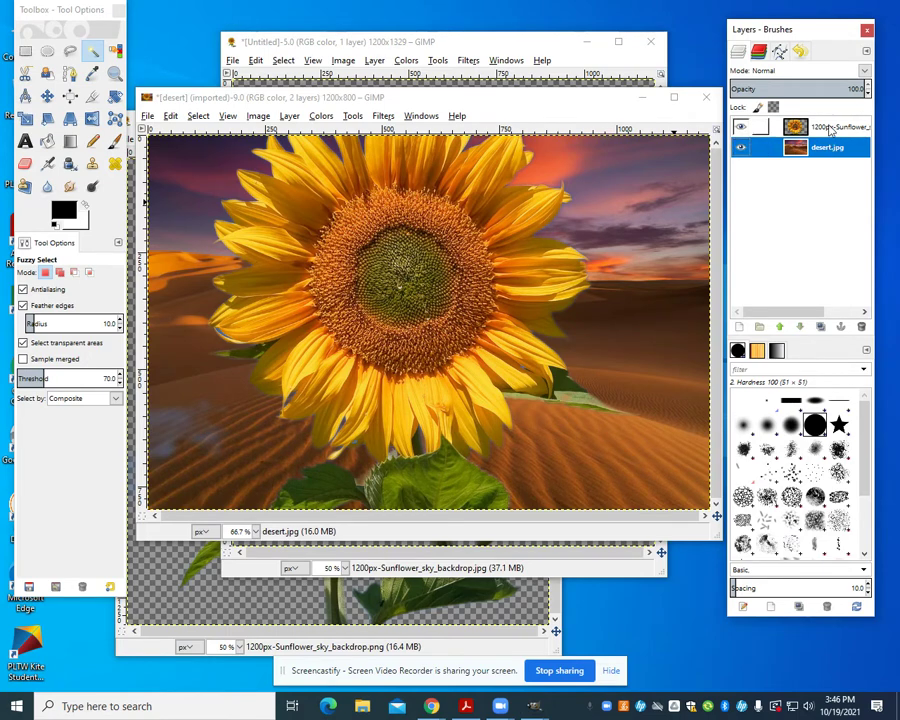
pyautogui.moveTo(830, 149); pyautogui.dragTo(832, 128)
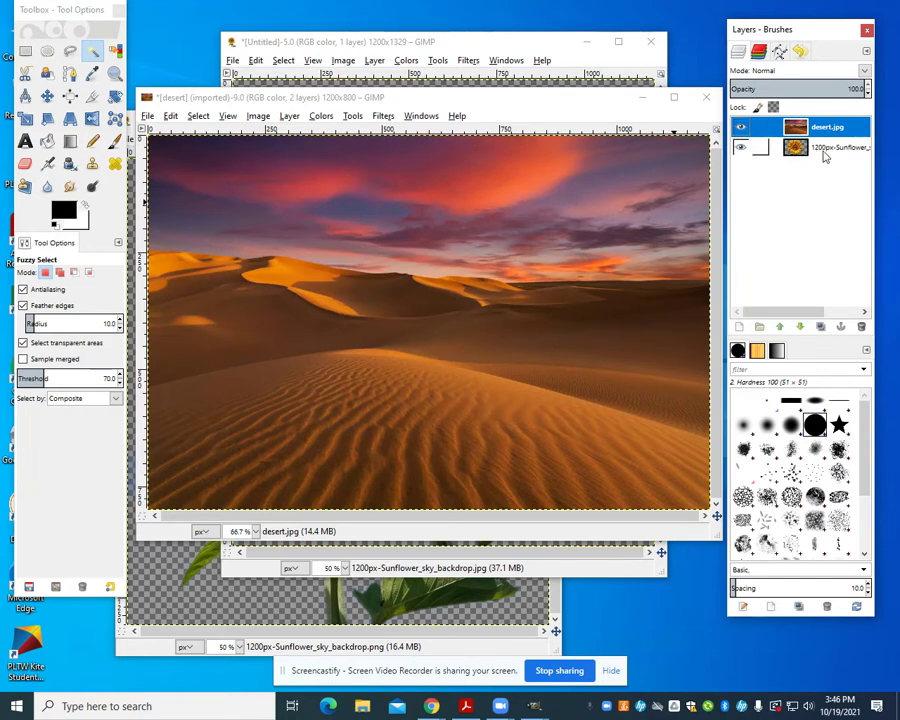
pyautogui.click(826, 152)
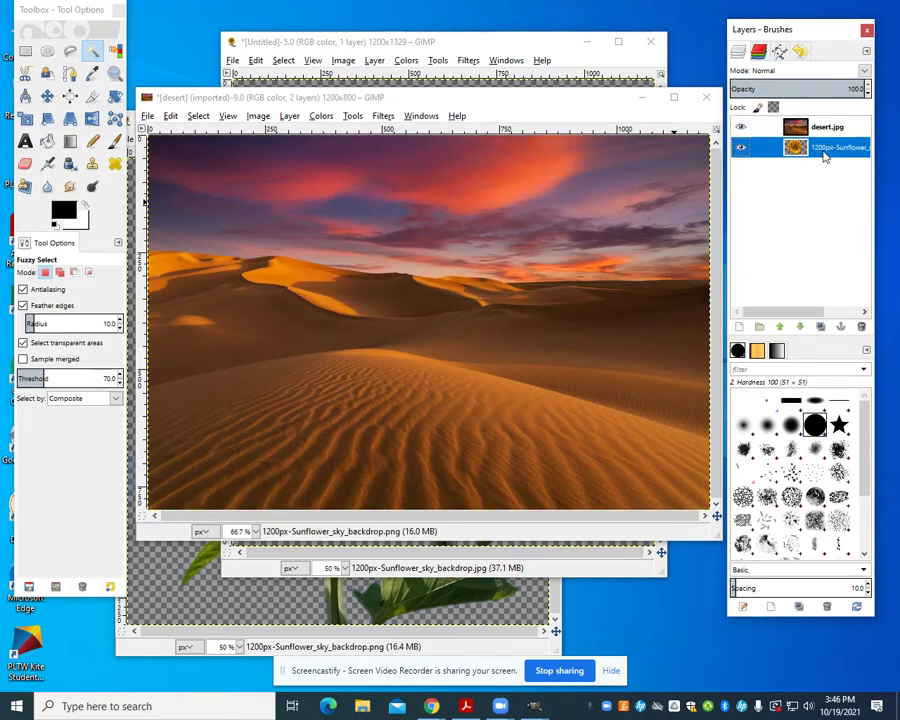
pyautogui.moveTo(826, 155); pyautogui.dragTo(814, 130)
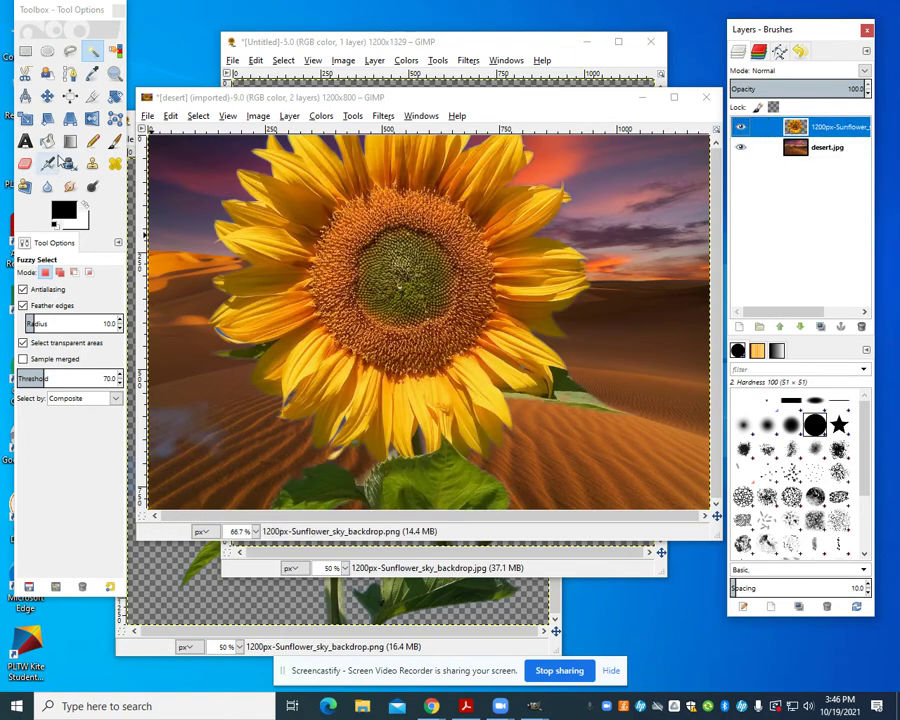
# Step: Scale the sunflower layer down to 218×497 toward the desert's bottom-right corner
pyautogui.click(27, 119)
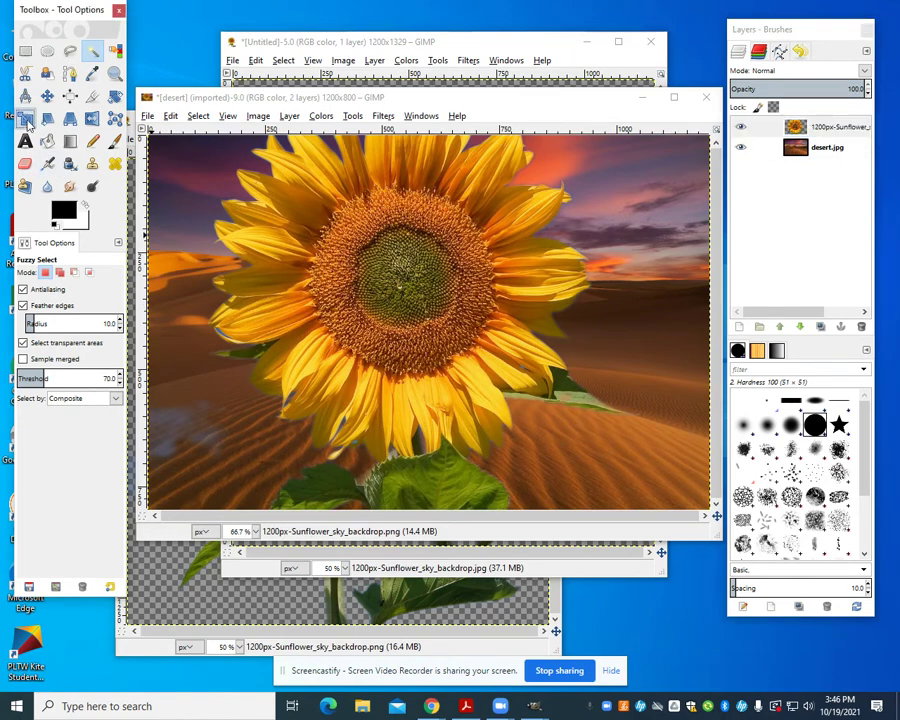
pyautogui.click(430, 302)
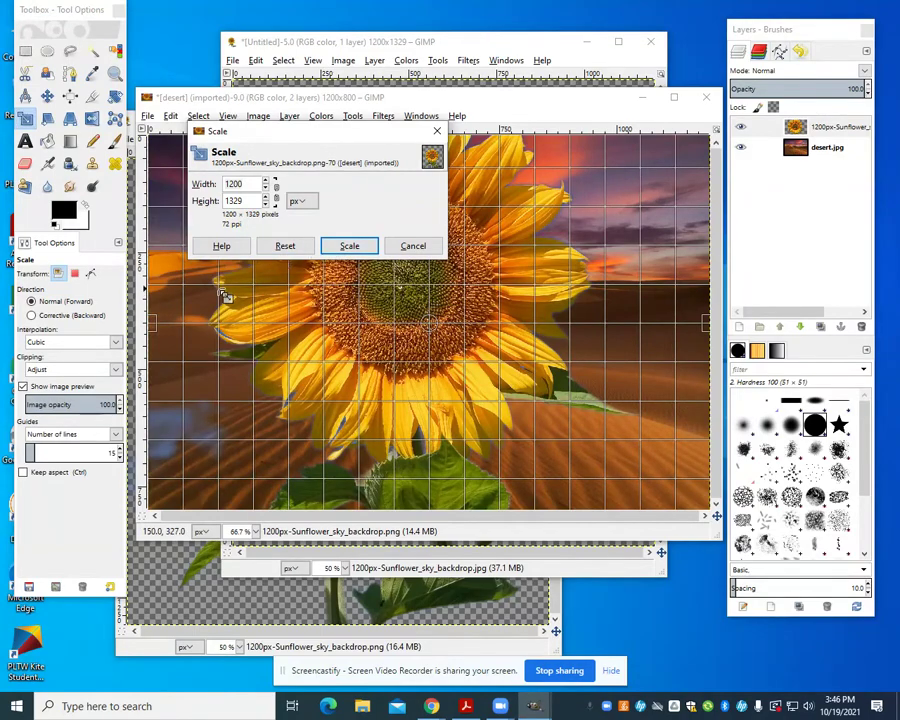
pyautogui.moveTo(200, 284); pyautogui.dragTo(615, 410)
pyautogui.click(349, 246)
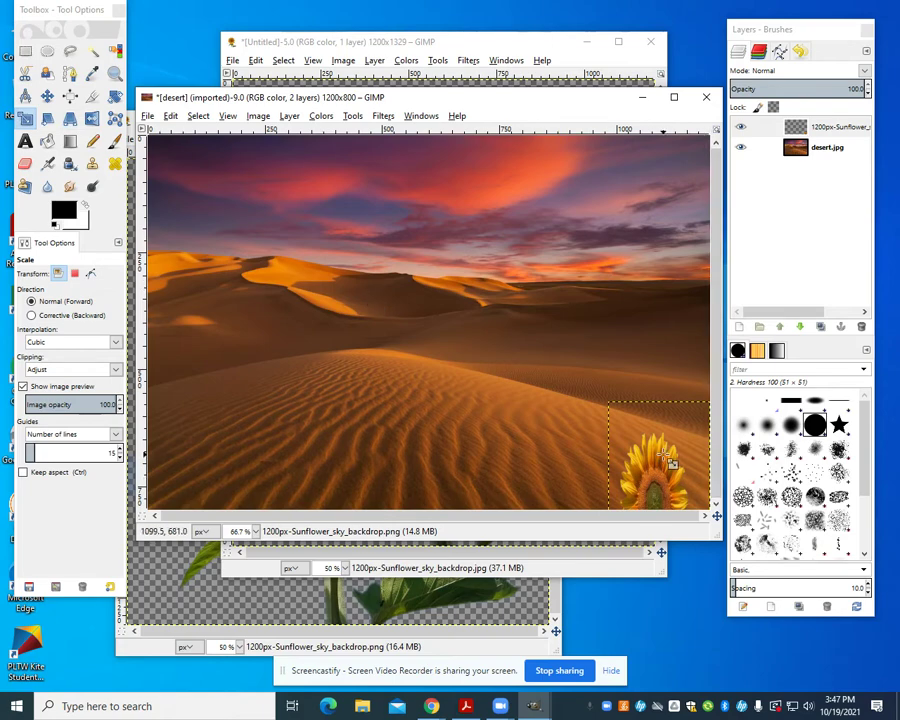
# Step: Move the sunflower layer over to the desert's left side
pyautogui.click(47, 95)
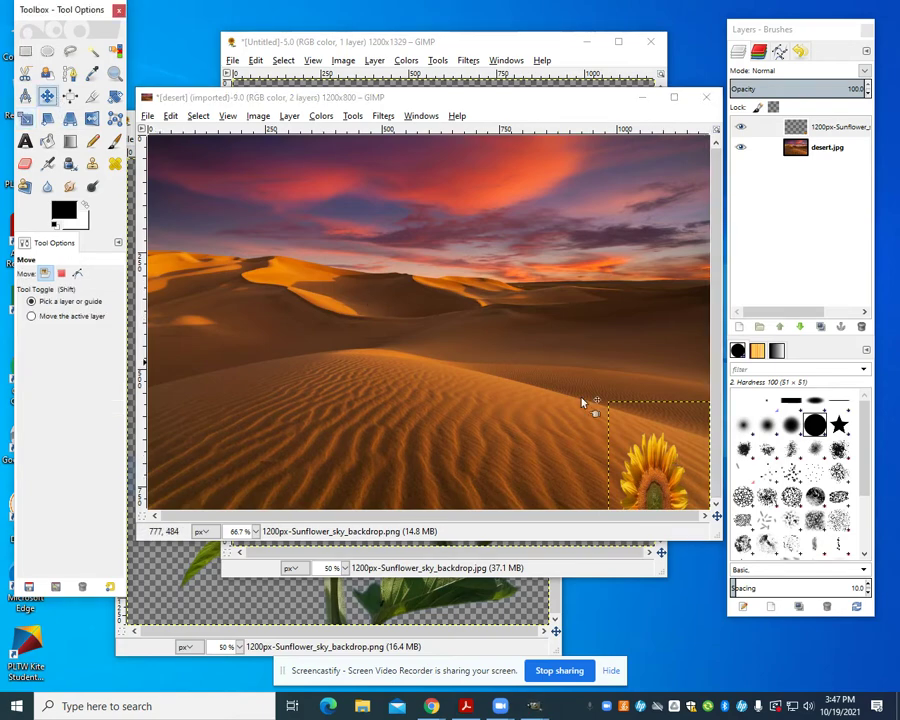
pyautogui.moveTo(671, 482); pyautogui.dragTo(285, 252)
pyautogui.moveTo(293, 314); pyautogui.dragTo(243, 350)
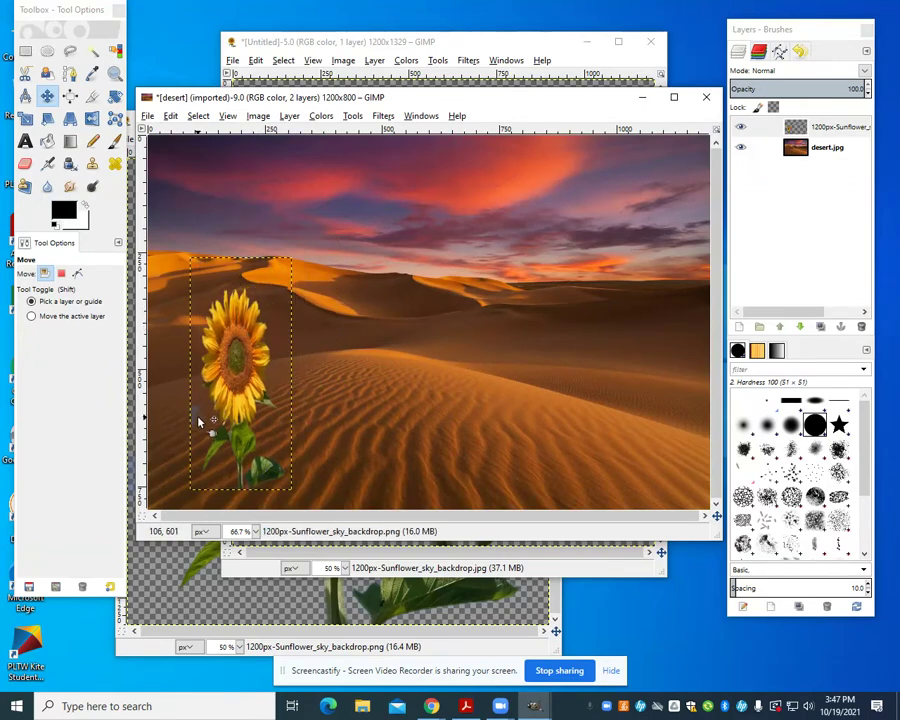
# Step: Shrink the sunflower to 83×119 and place it in the bottom-right corner
pyautogui.click(25, 118)
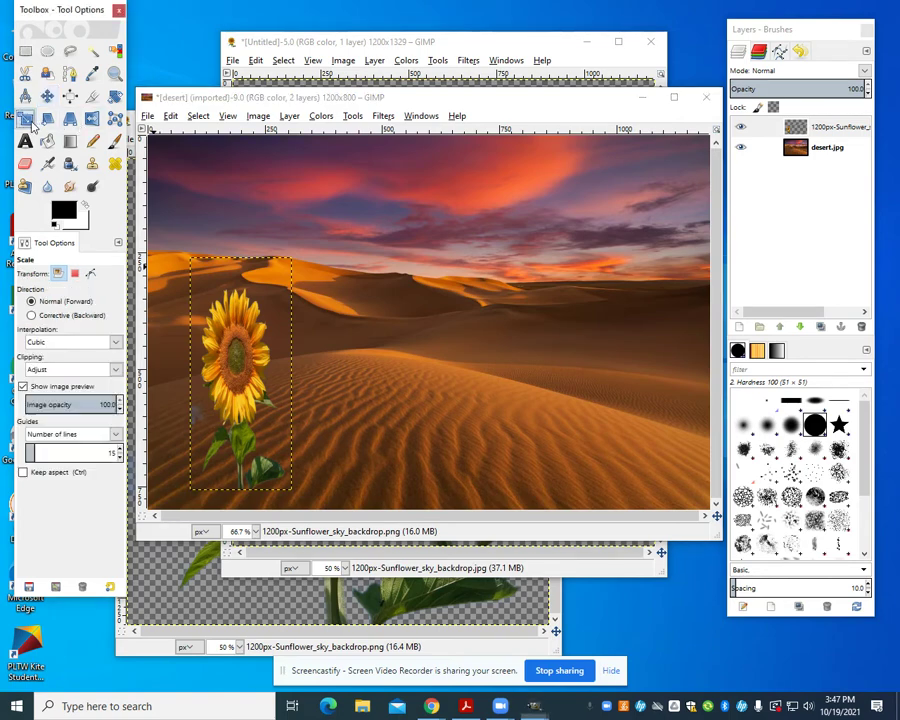
pyautogui.click(235, 372)
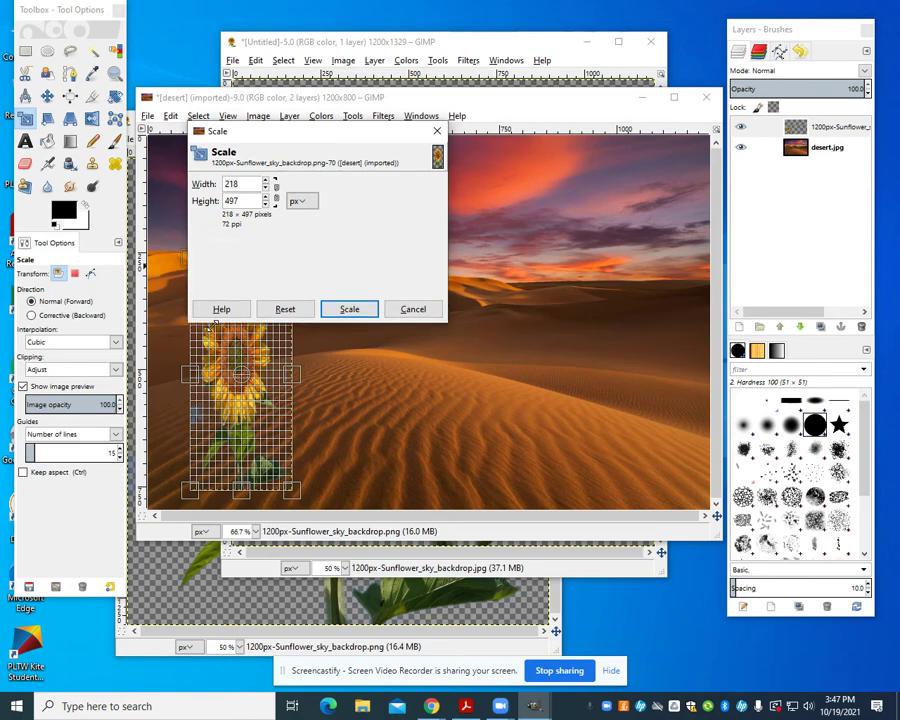
pyautogui.click(199, 501)
pyautogui.moveTo(199, 501); pyautogui.dragTo(262, 325)
pyautogui.click(351, 247)
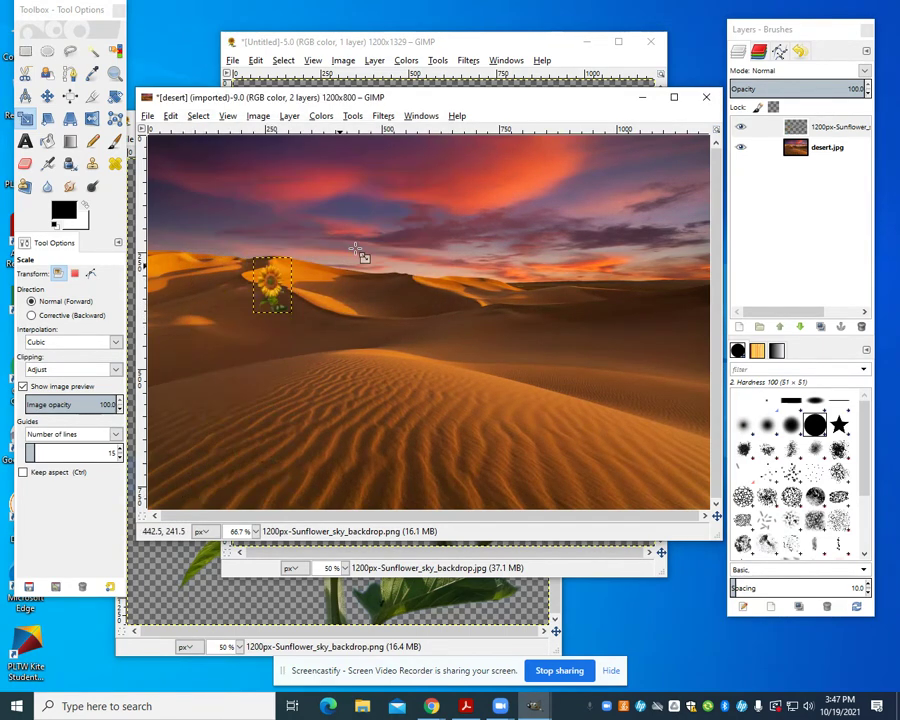
pyautogui.click(47, 95)
pyautogui.moveTo(266, 292); pyautogui.dragTo(688, 465)
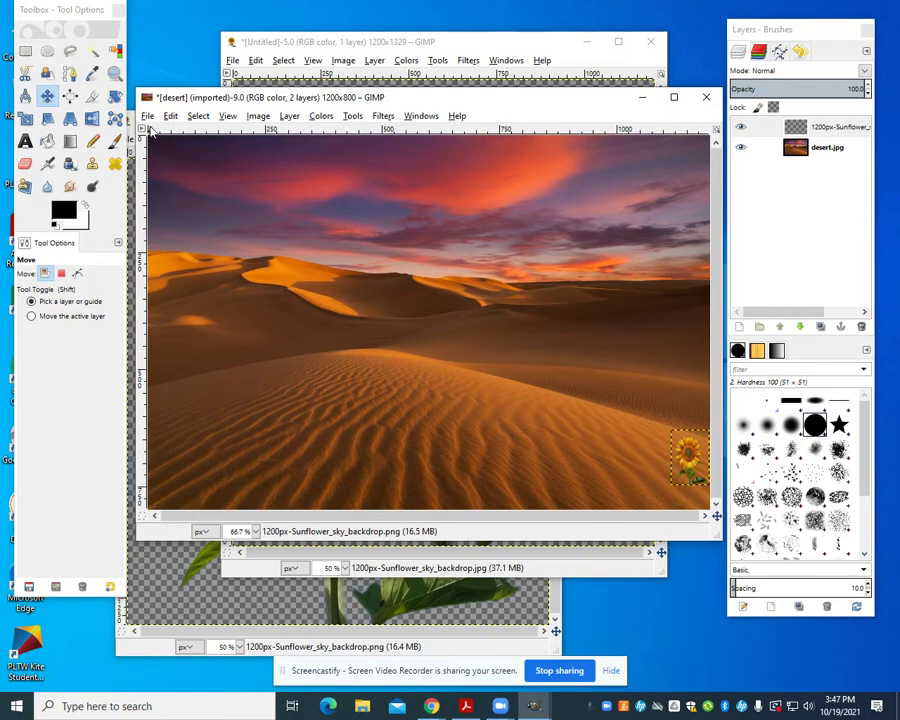
# Step: Add the sunflower JPG to the desert image as a new layer
pyautogui.click(147, 116)
pyautogui.click(163, 176)
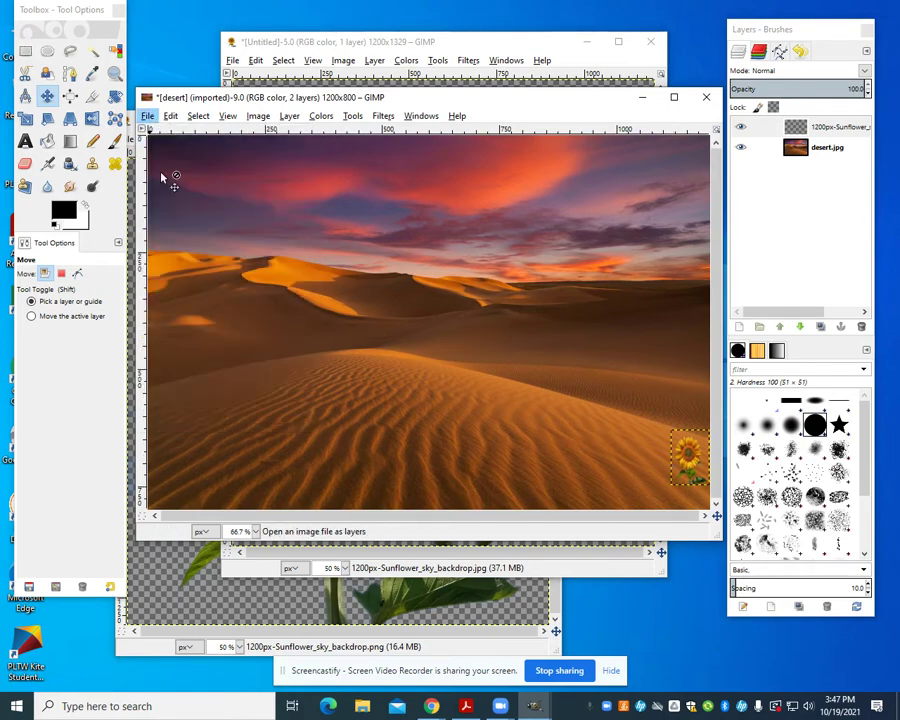
pyautogui.click(184, 82)
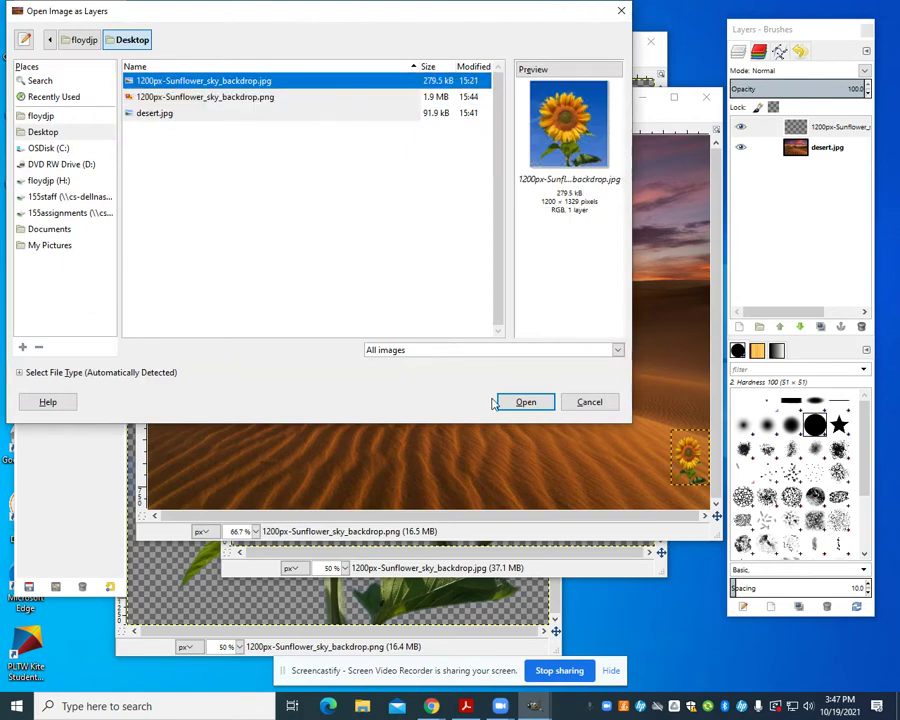
pyautogui.click(524, 401)
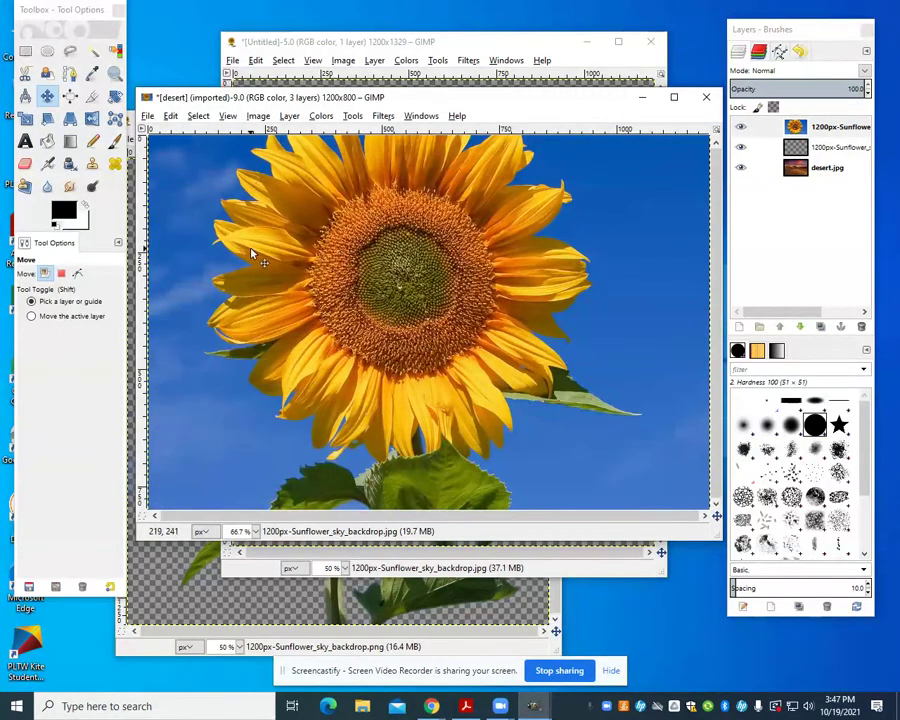
# Step: Scale the new layer to 337×444, centre it on the desert, then clear its contents
pyautogui.click(25, 118)
pyautogui.click(168, 178)
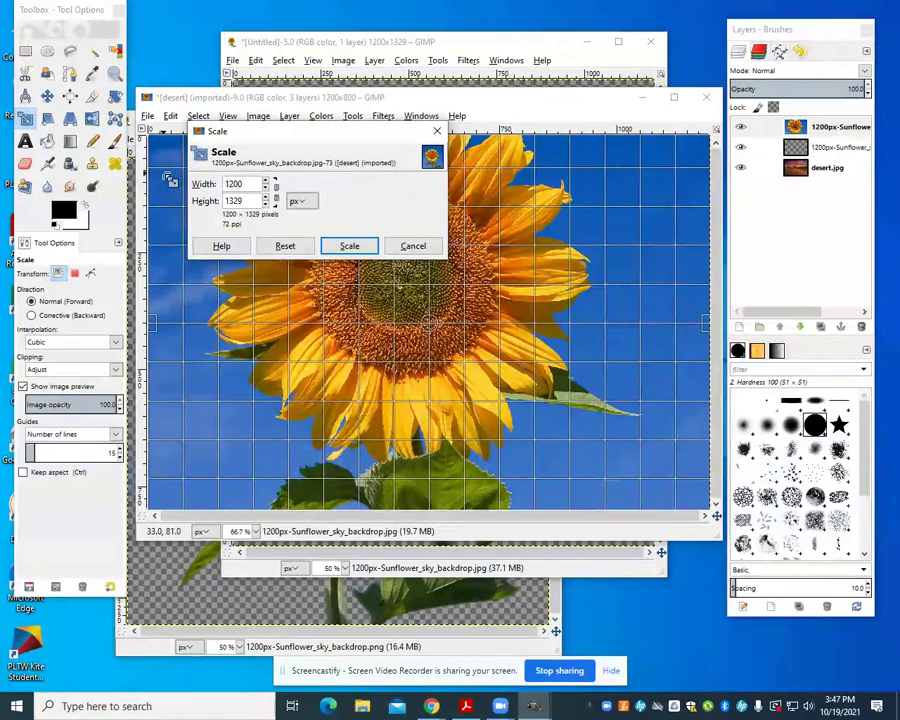
pyautogui.moveTo(168, 178); pyautogui.dragTo(566, 443)
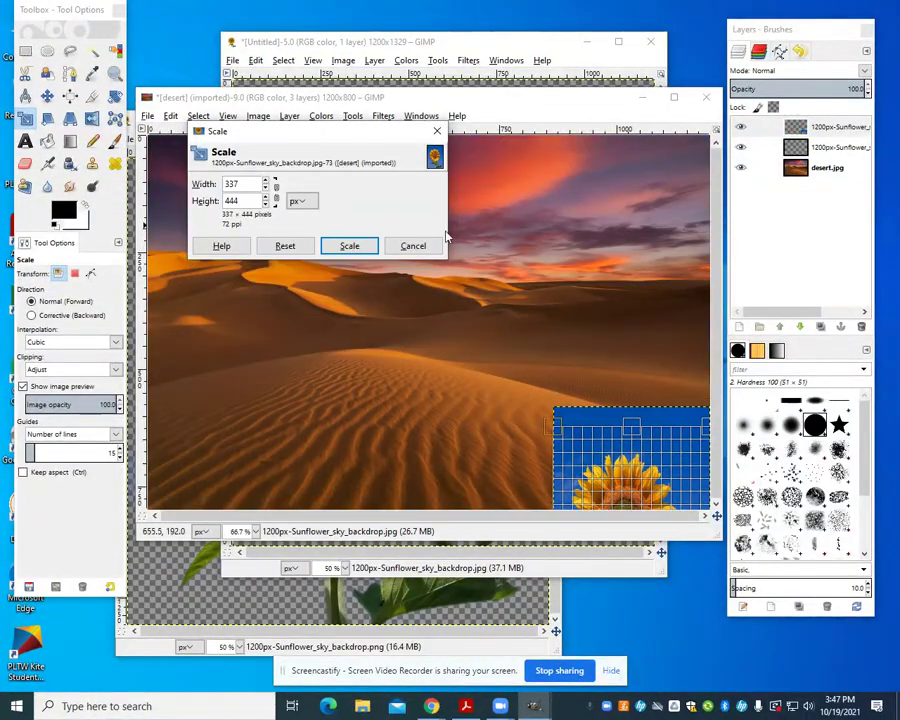
pyautogui.click(349, 245)
pyautogui.click(47, 95)
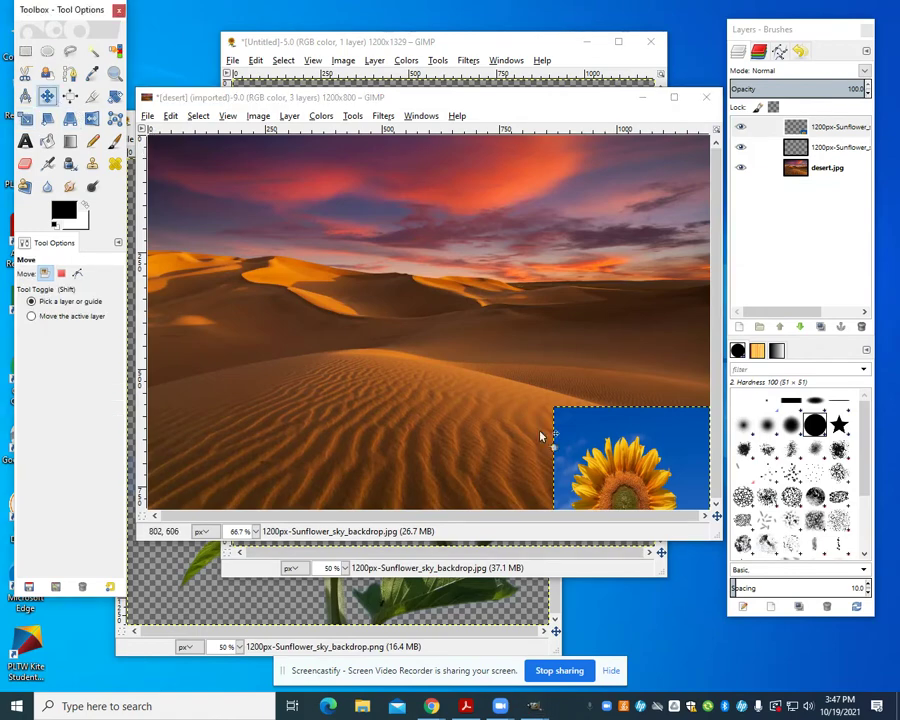
pyautogui.moveTo(630, 467); pyautogui.dragTo(457, 316)
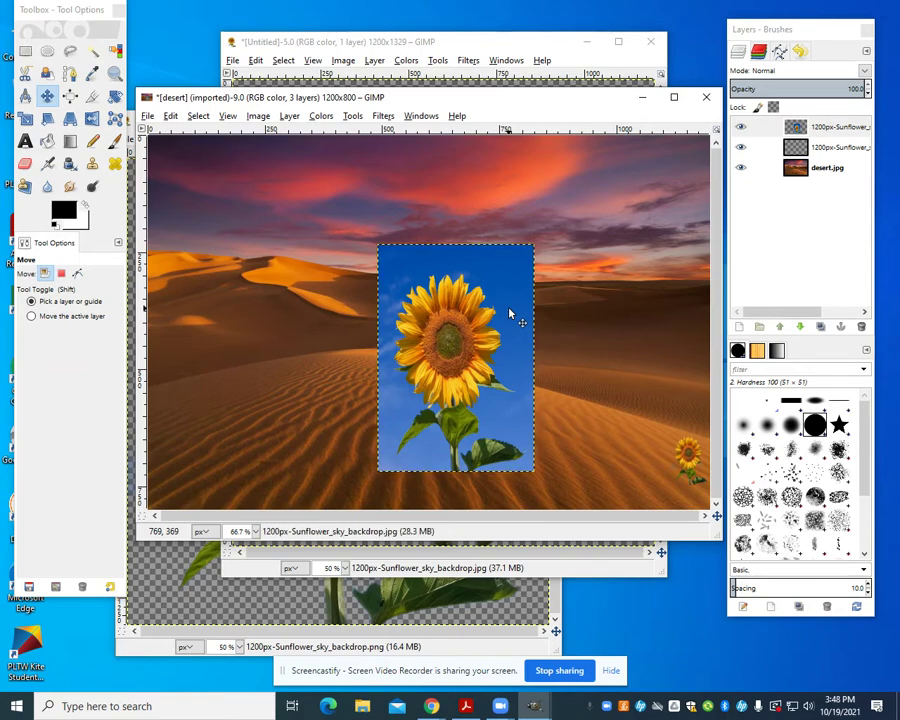
pyautogui.hotkey('ctrl', 'z')
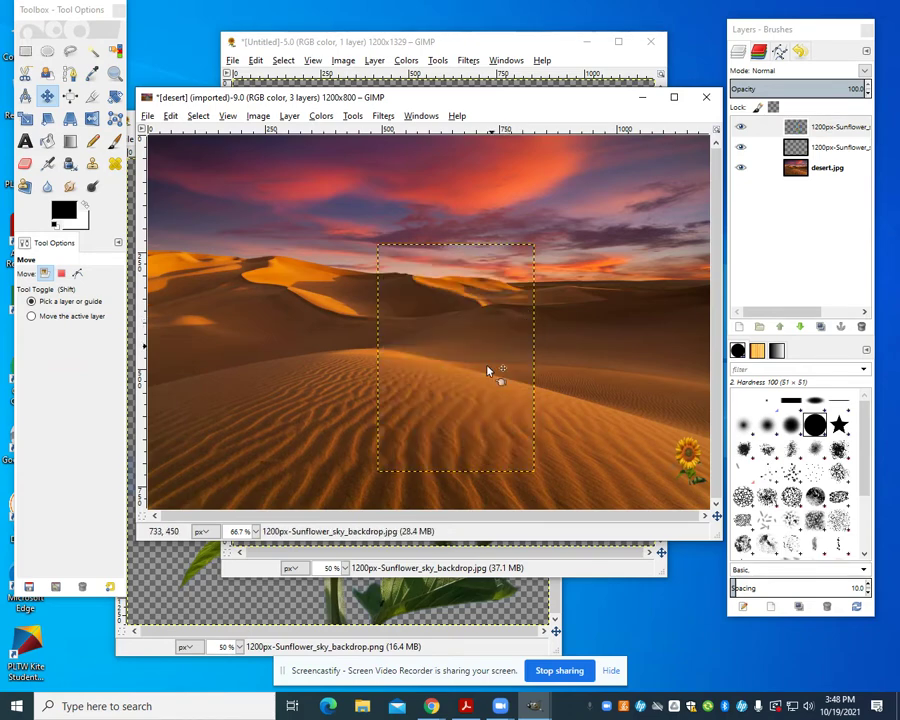
# Step: Invert the selection and delete the emptied blue-sky sunflower layer
pyautogui.hotkey('ctrl', 'y')
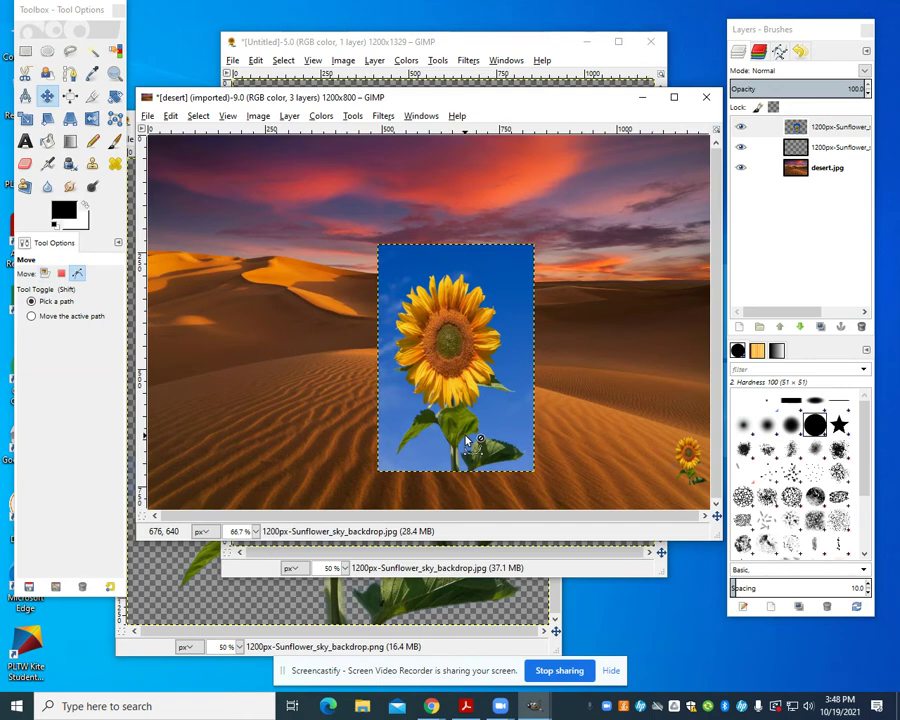
pyautogui.hotkey('ctrl', 'z')
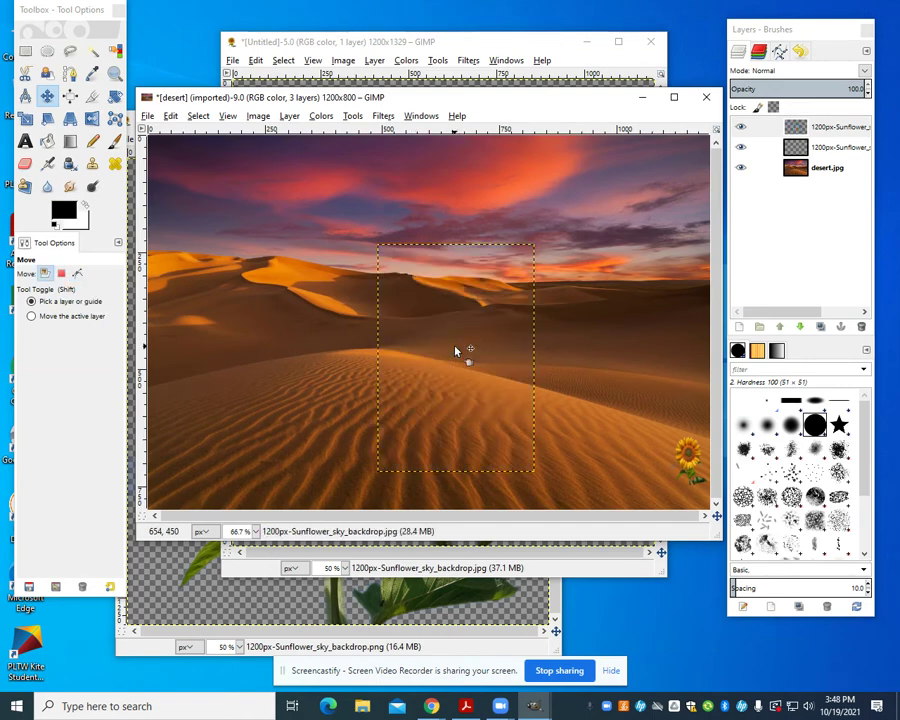
pyautogui.click(203, 116)
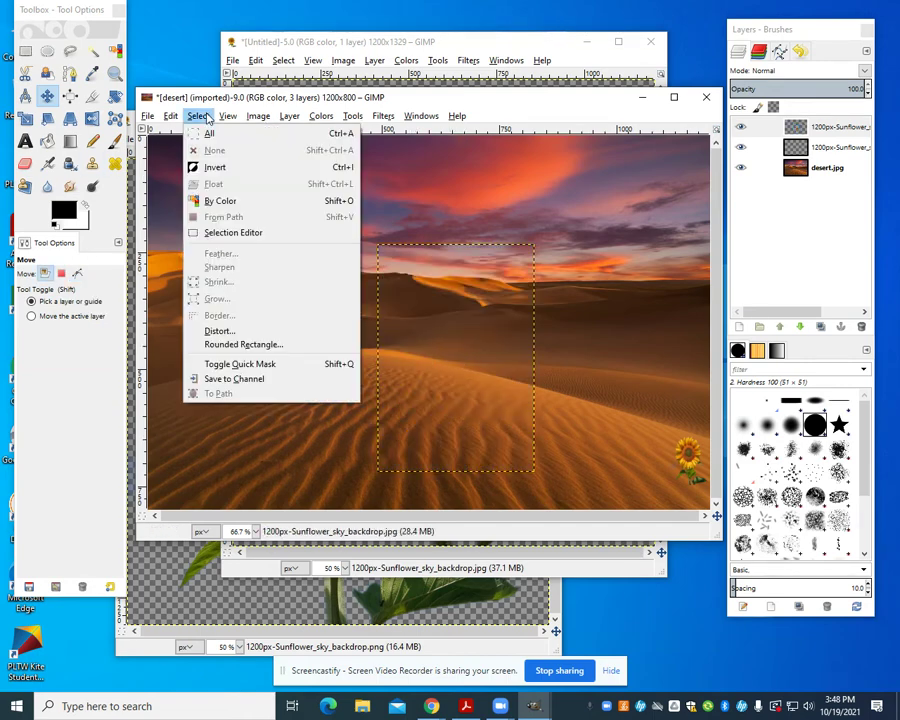
pyautogui.click(215, 167)
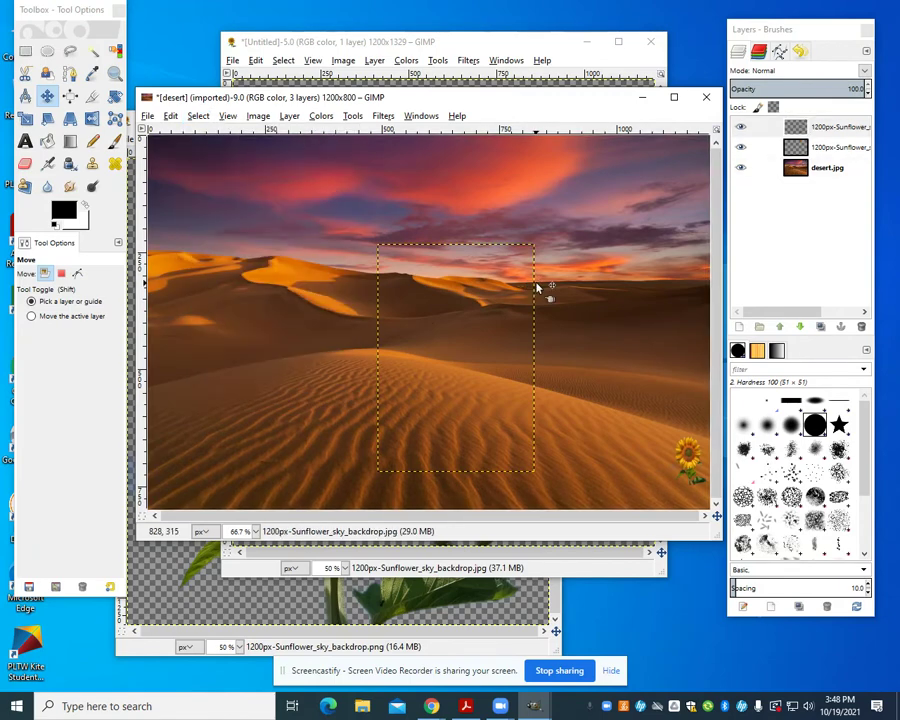
pyautogui.rightClick(830, 128)
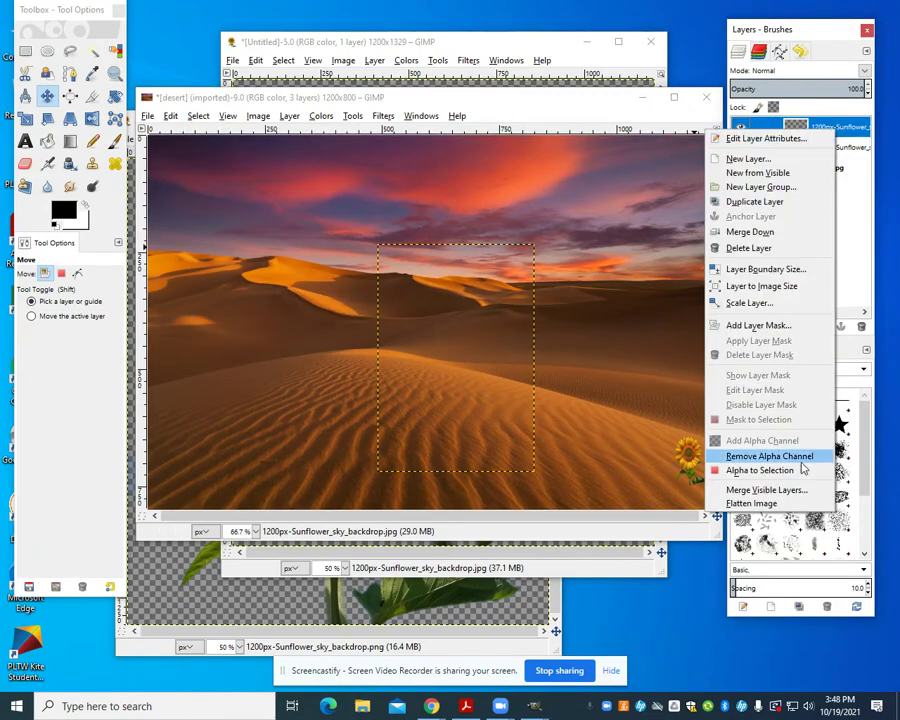
pyautogui.click(749, 248)
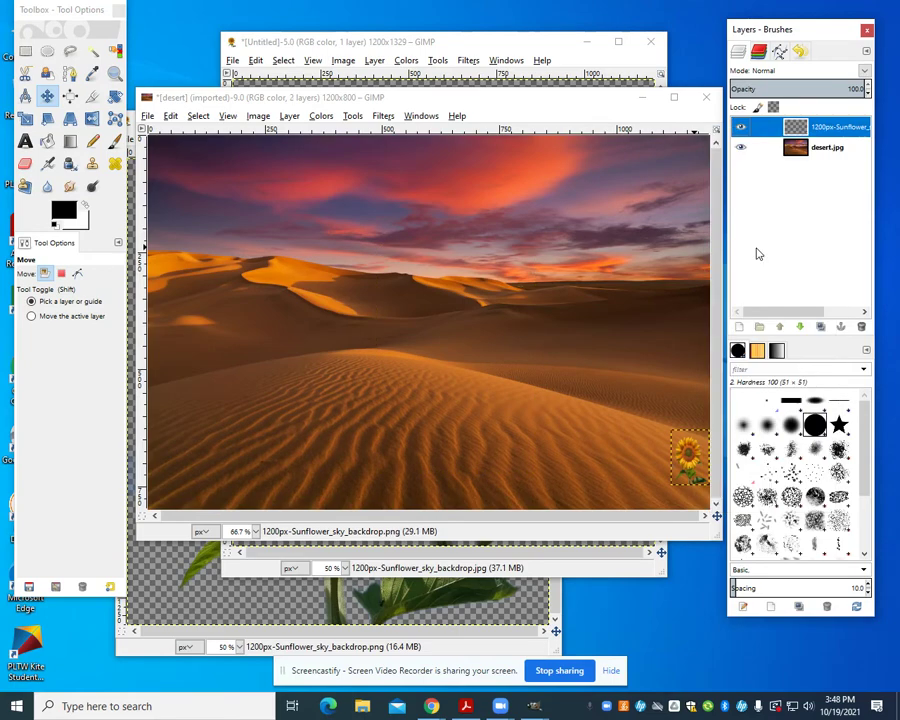
# Step: Add the transparent sunflower PNG as a new layer and nudge it down-left
pyautogui.click(148, 116)
pyautogui.click(166, 174)
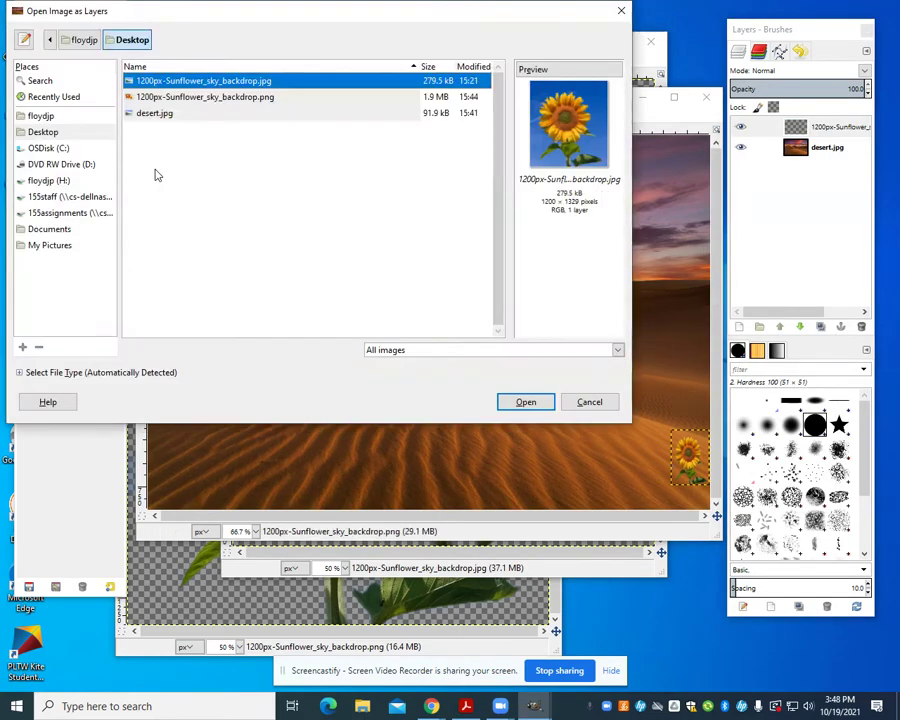
pyautogui.click(204, 97)
pyautogui.click(523, 401)
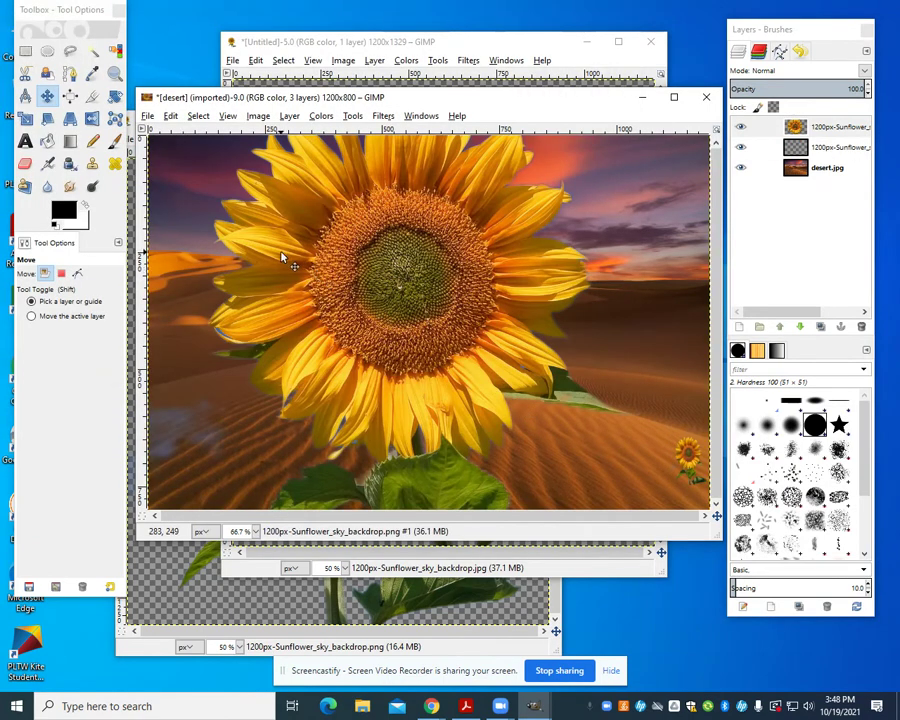
pyautogui.moveTo(280, 262); pyautogui.dragTo(222, 278)
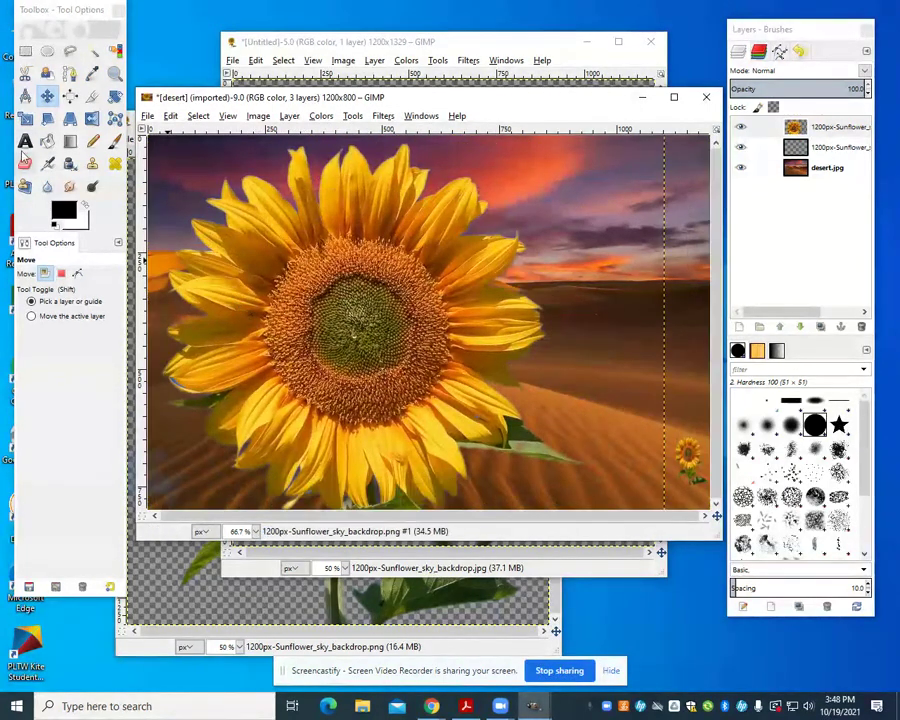
# Step: Scale the new sunflower layer to 594×798
pyautogui.click(25, 118)
pyautogui.click(280, 233)
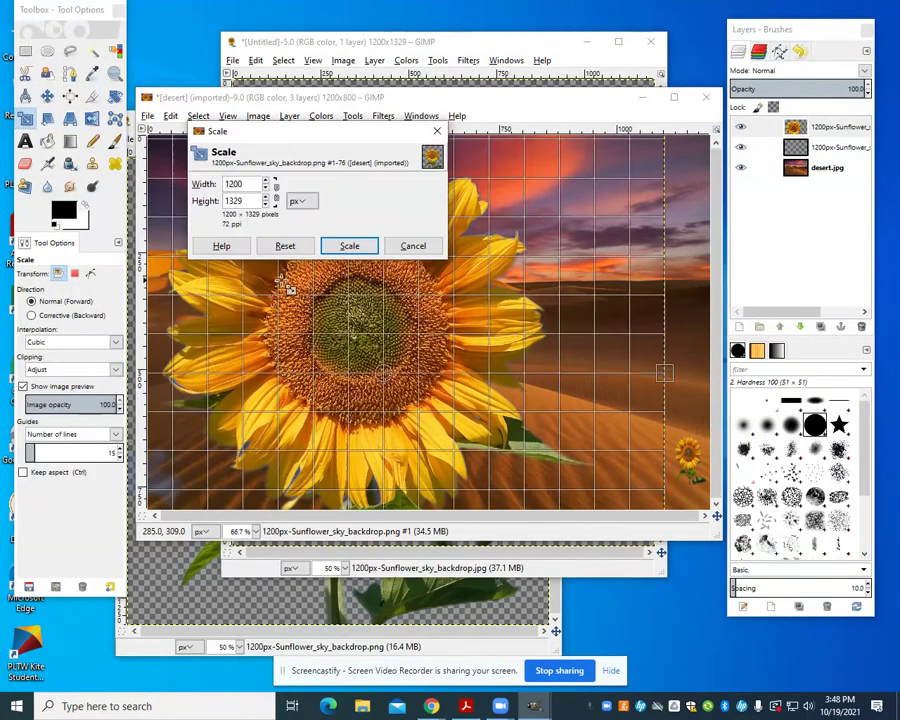
pyautogui.moveTo(130, 124); pyautogui.dragTo(556, 466)
pyautogui.click(347, 246)
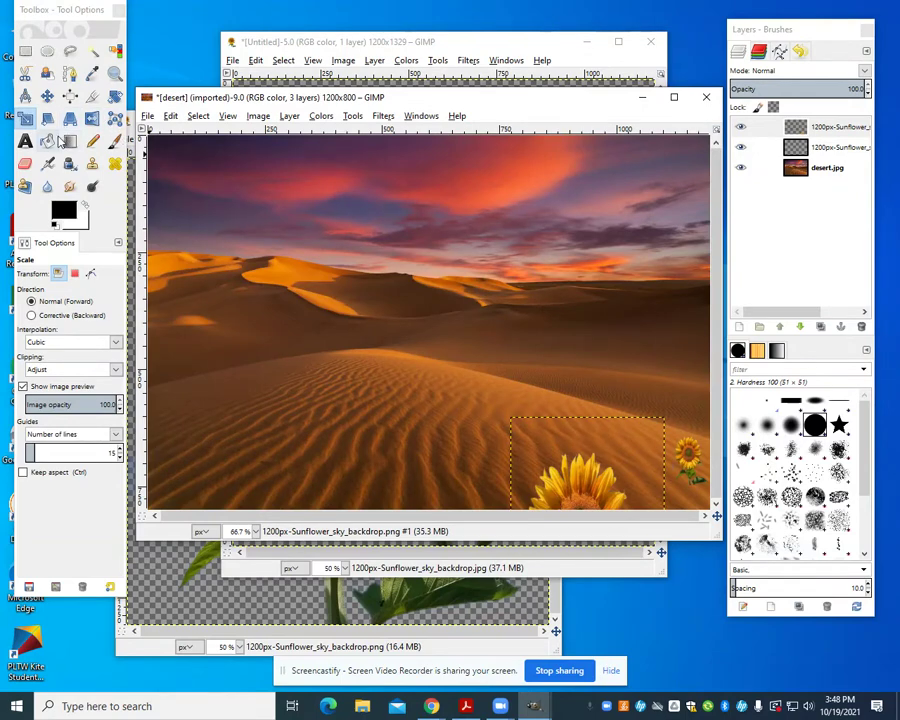
# Step: Move the scaled sunflower to stand along the desert's right edge
pyautogui.click(47, 95)
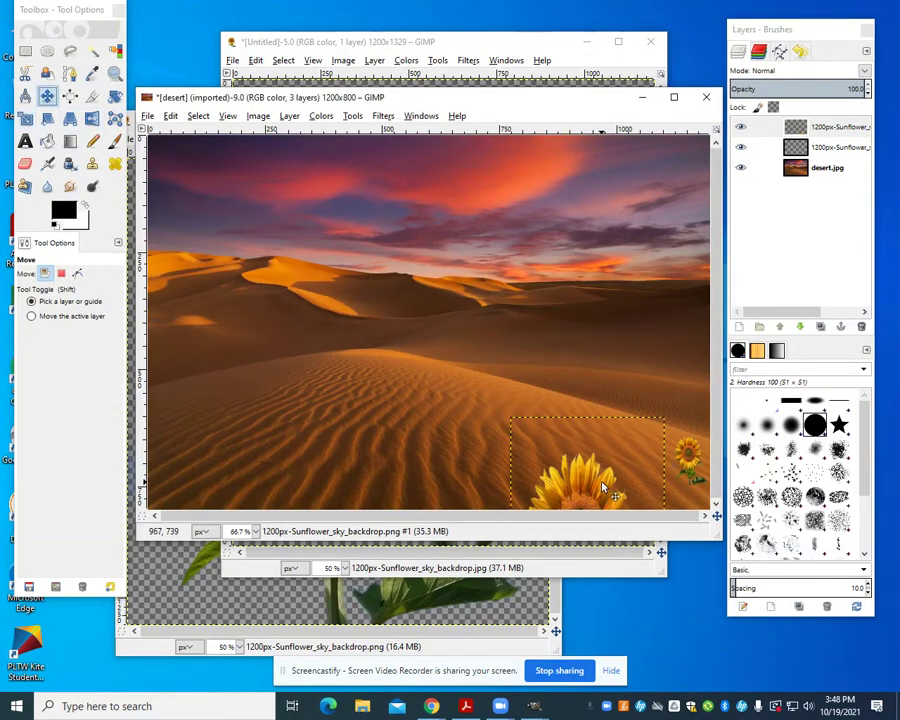
pyautogui.moveTo(590, 488); pyautogui.dragTo(229, 292)
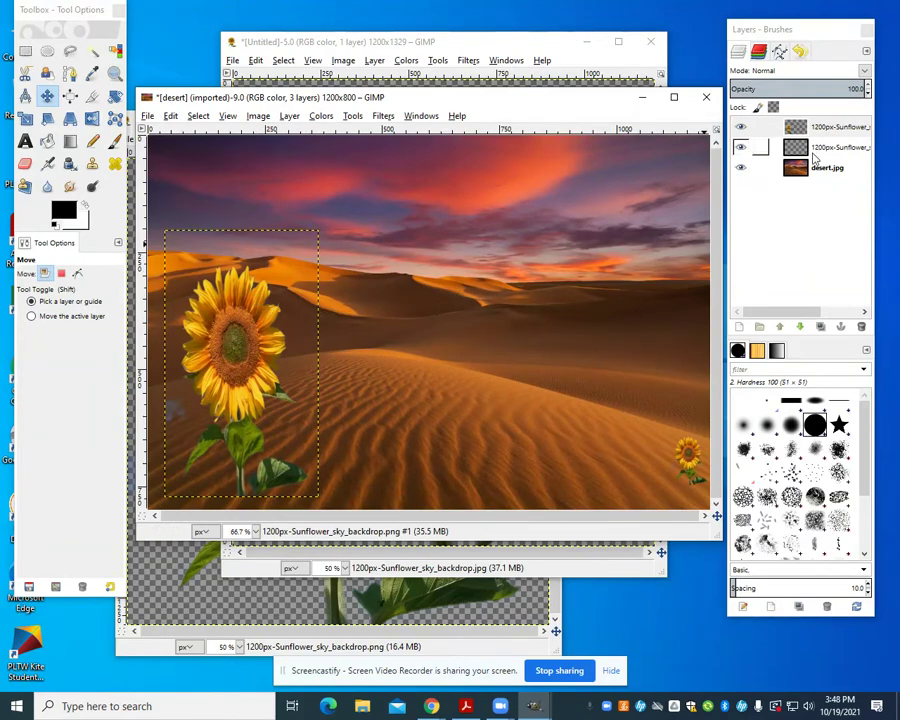
pyautogui.click(838, 127)
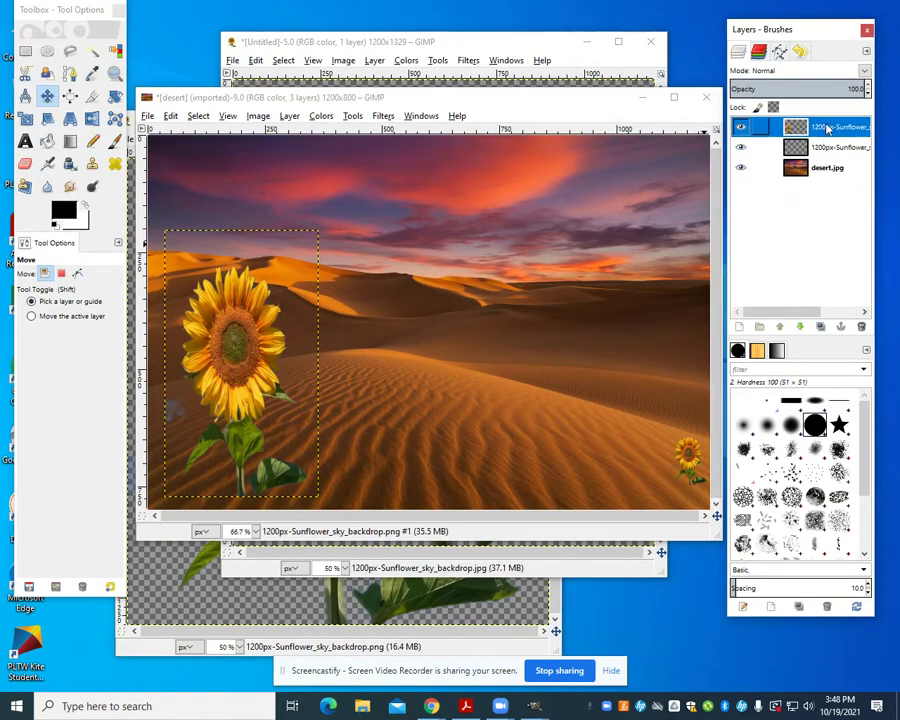
pyautogui.click(815, 147)
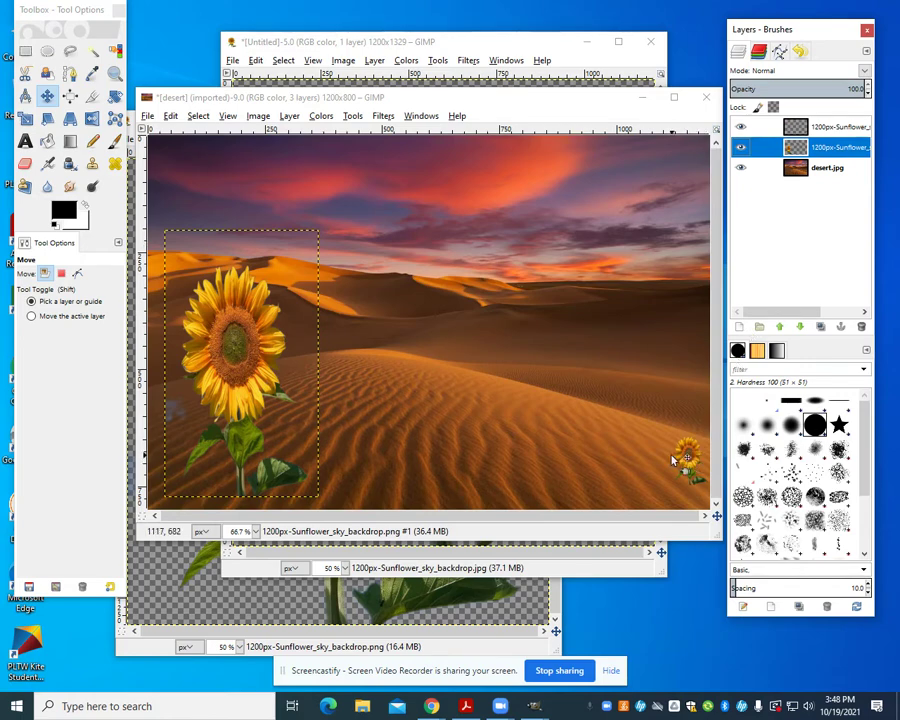
pyautogui.moveTo(242, 405); pyautogui.dragTo(693, 449)
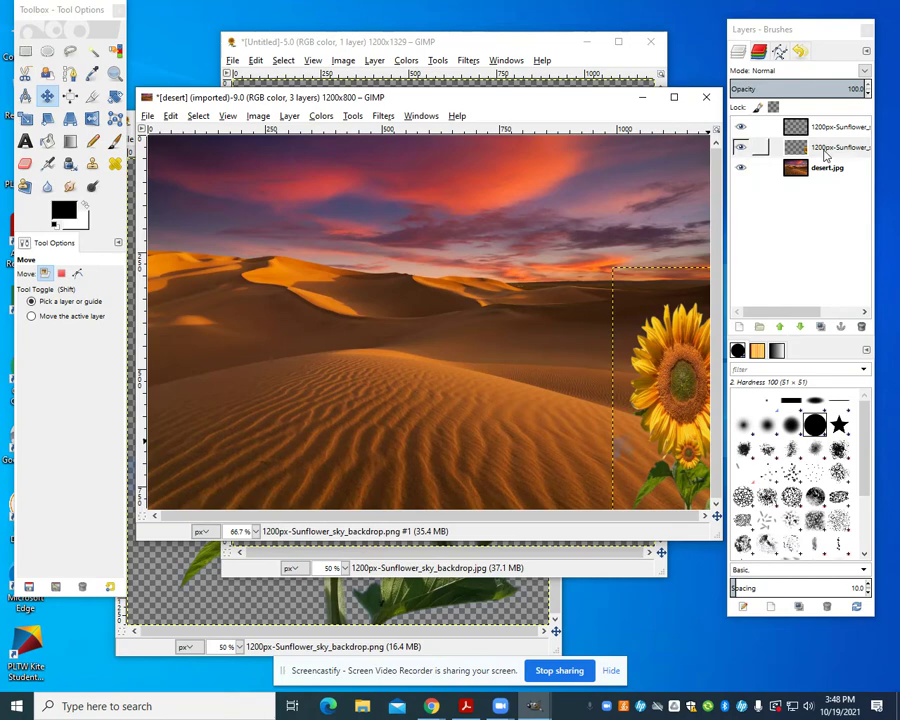
pyautogui.click(838, 126)
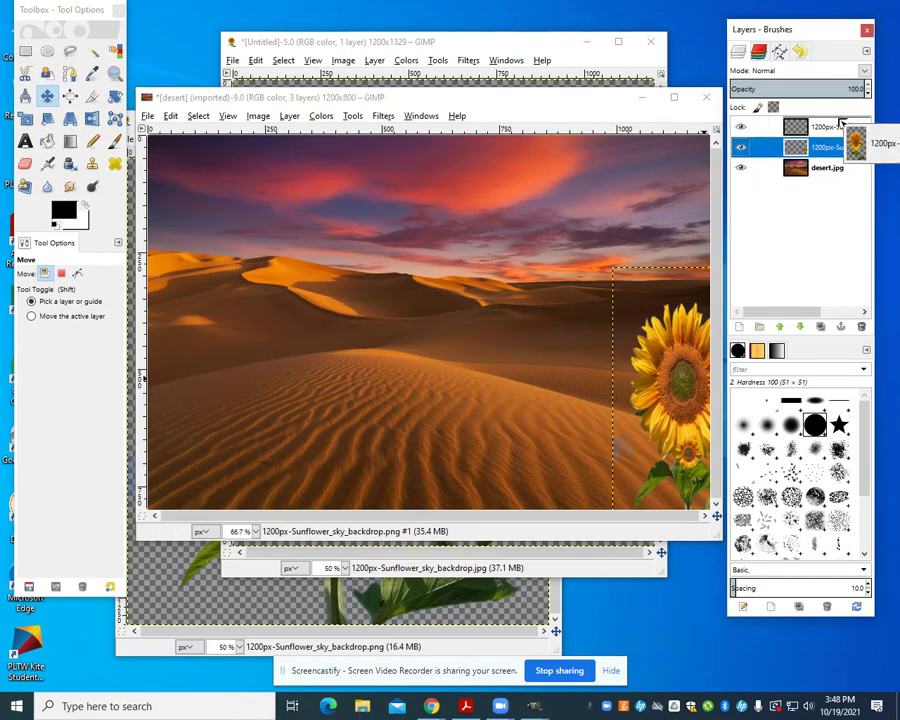
# Step: Export the composite to the Desktop as desert2.jpg, accepting the JPEG settings
pyautogui.click(148, 116)
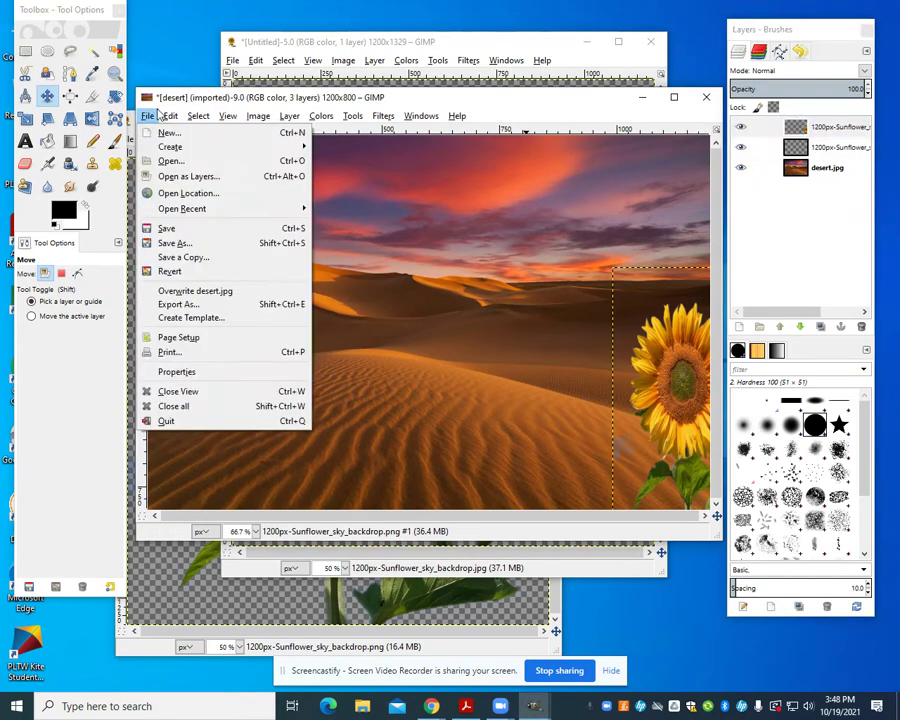
pyautogui.click(187, 246)
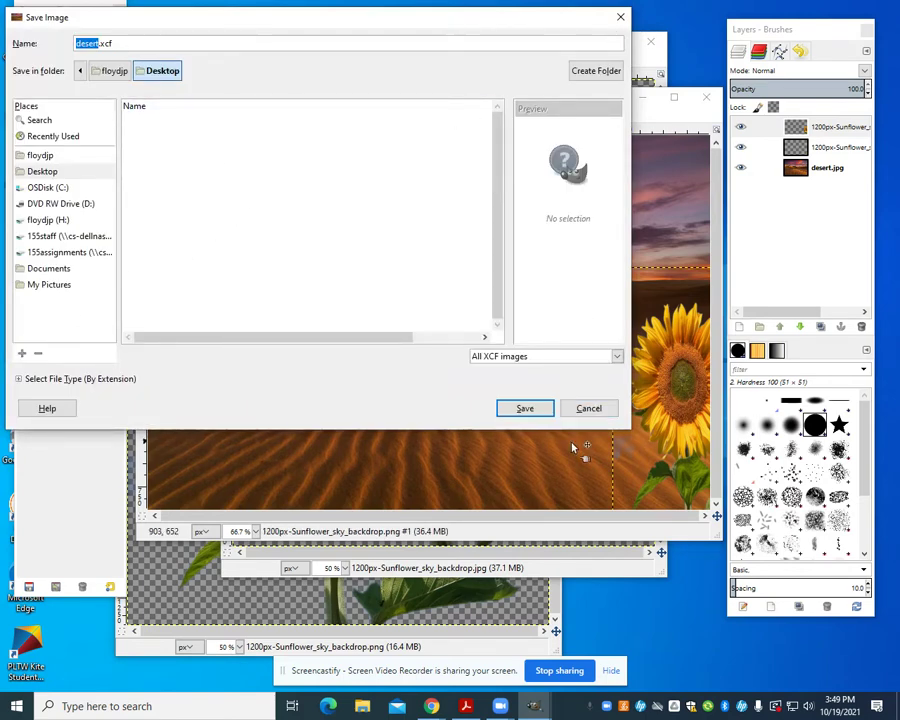
pyautogui.click(588, 408)
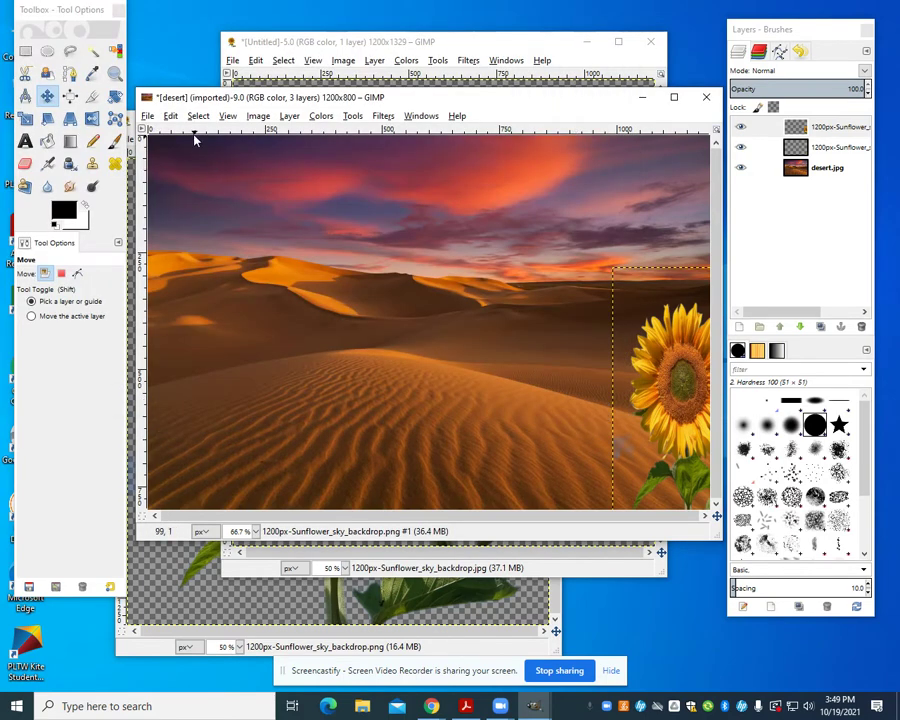
pyautogui.click(148, 116)
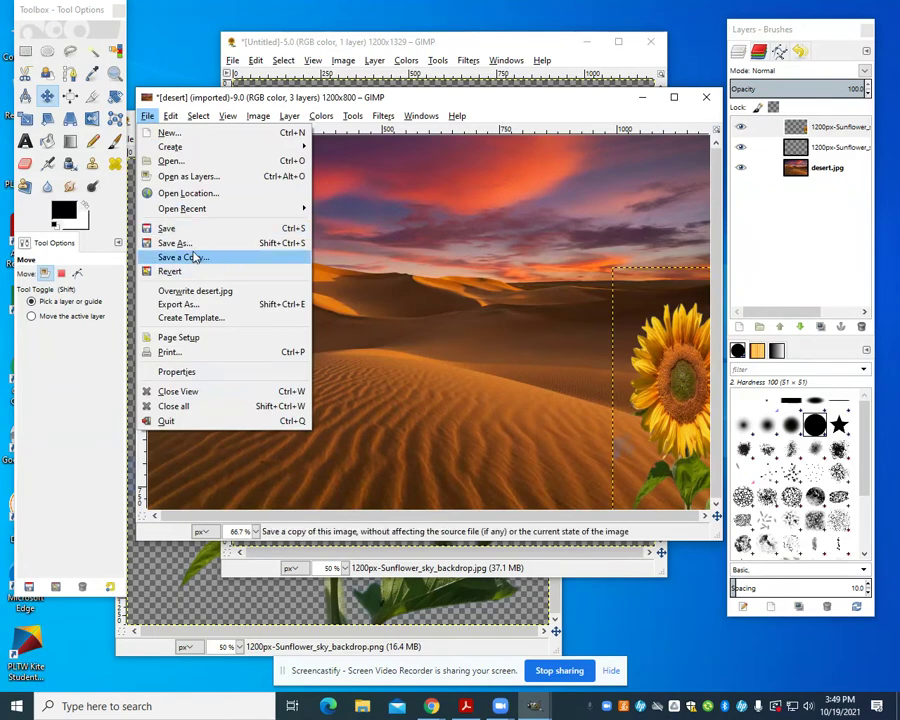
pyautogui.click(195, 304)
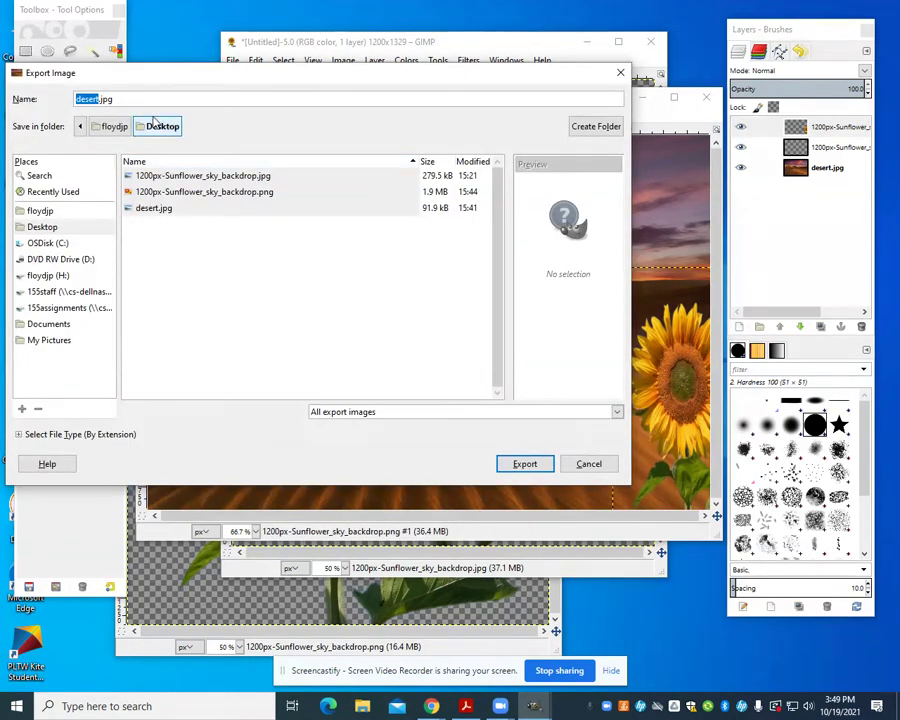
pyautogui.write('2')
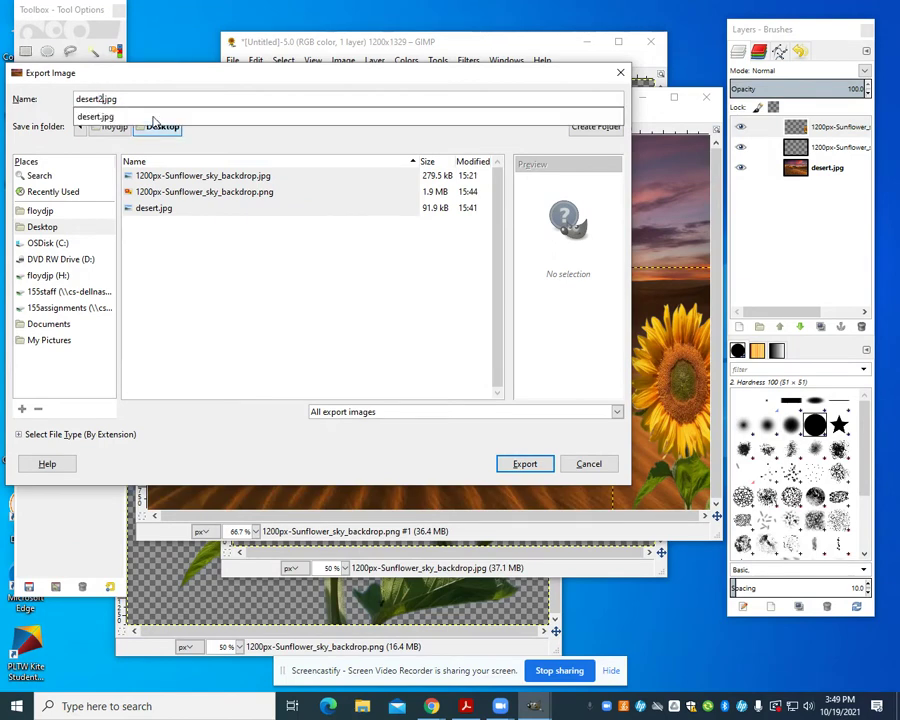
pyautogui.click(525, 465)
pyautogui.click(448, 443)
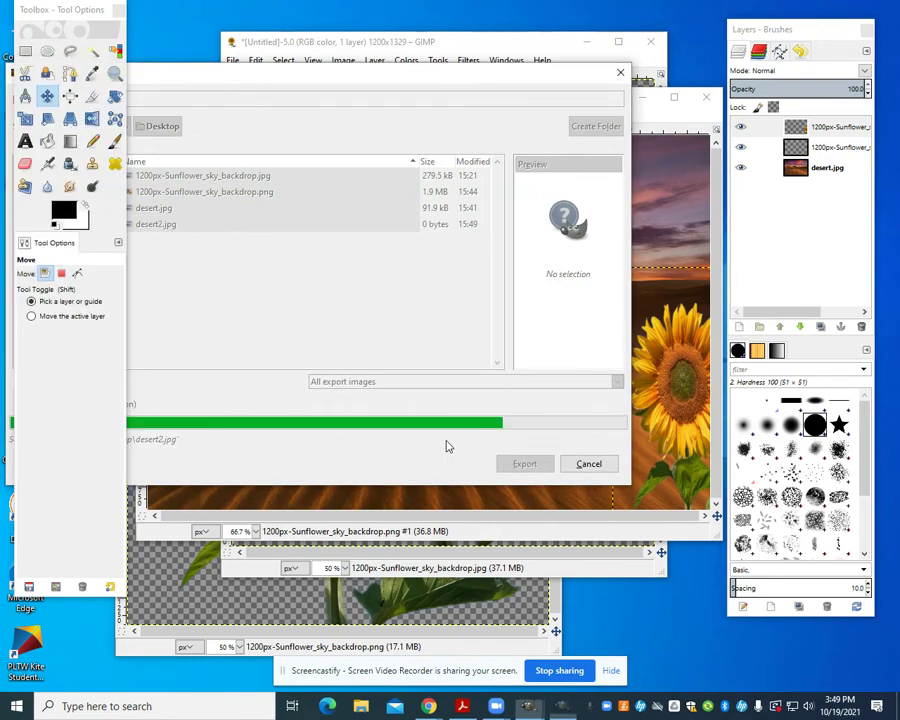
# Step: Open desert2.jpg from the Desktop and position its window
pyautogui.click(149, 118)
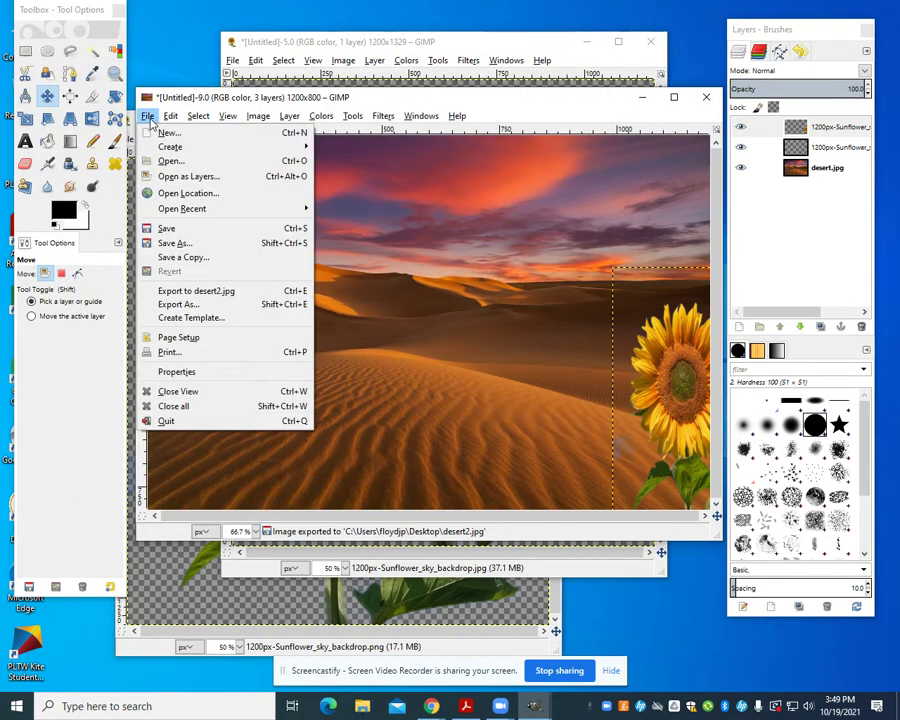
pyautogui.click(164, 166)
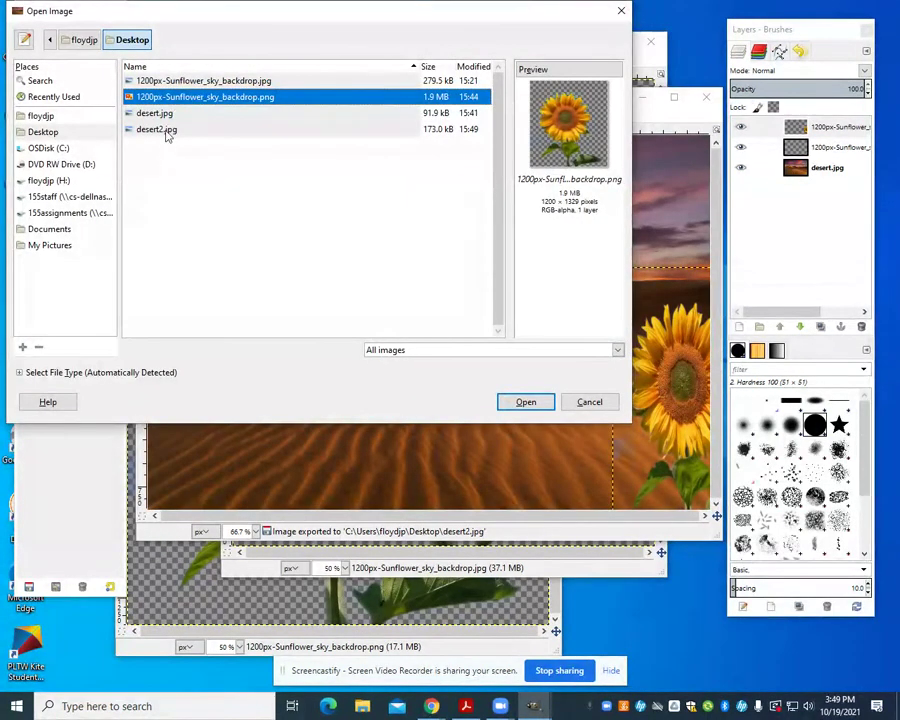
pyautogui.click(162, 130)
pyautogui.click(526, 401)
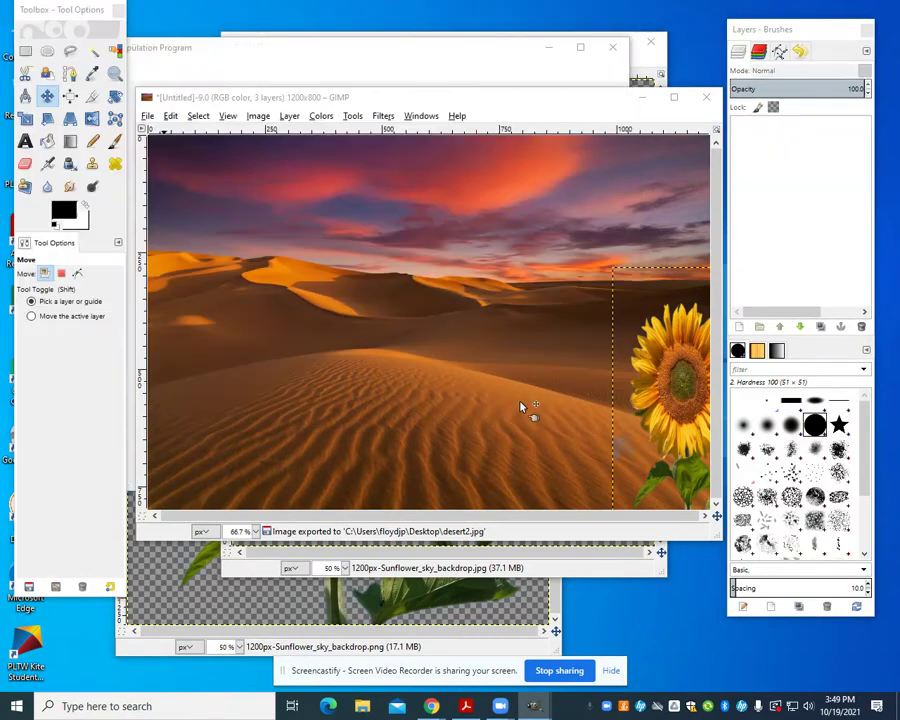
pyautogui.moveTo(305, 58); pyautogui.dragTo(351, 64)
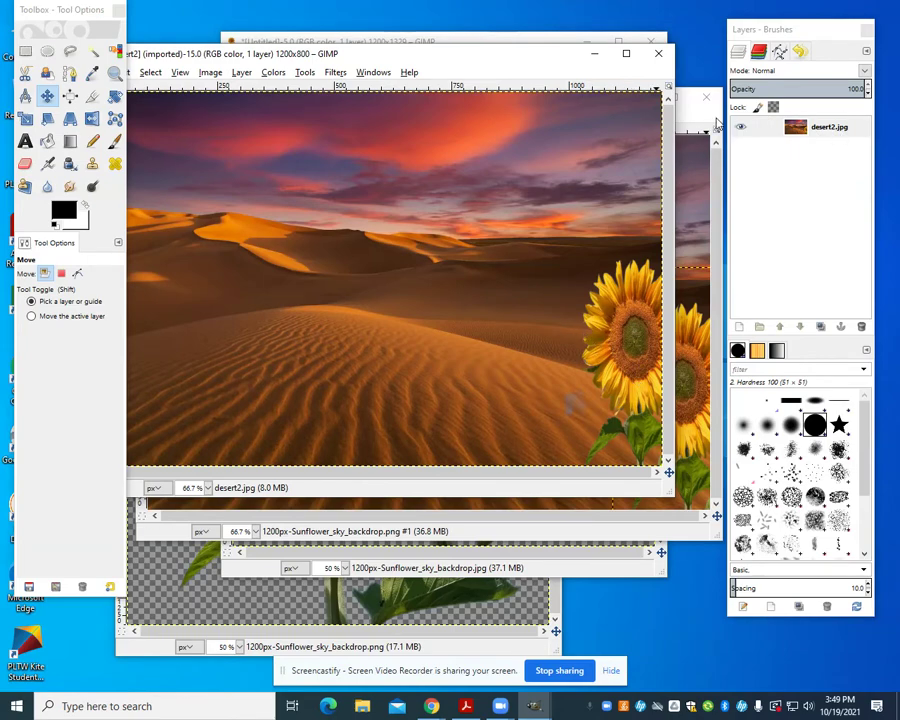
pyautogui.moveTo(507, 64); pyautogui.dragTo(462, 129)
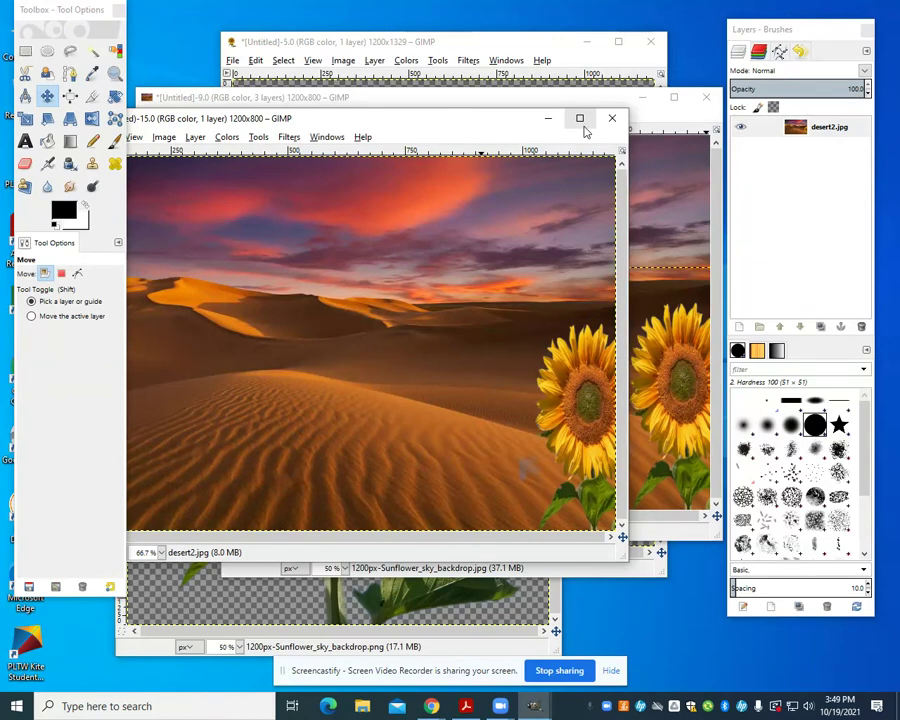